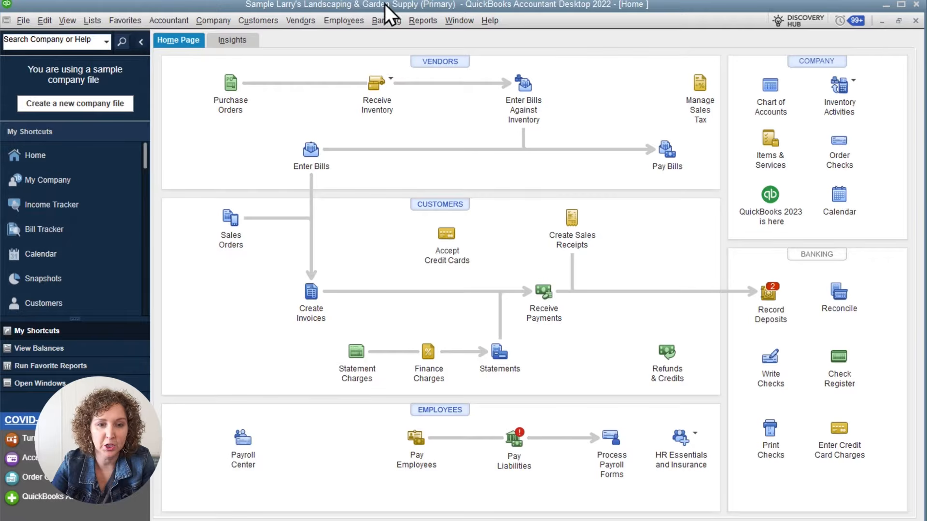
# Step: Begin a bank reconciliation for the Checking account
pyautogui.click(387, 20)
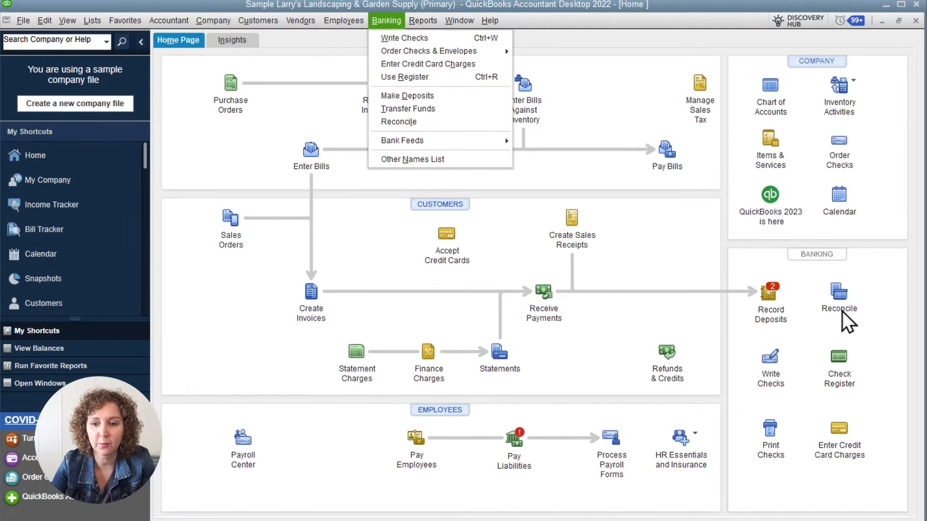
pyautogui.click(845, 291)
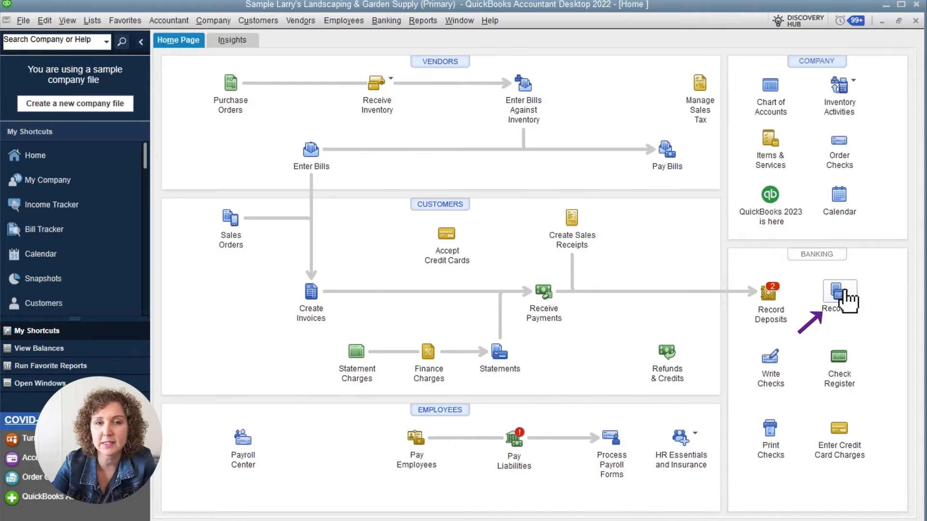
pyautogui.click(845, 296)
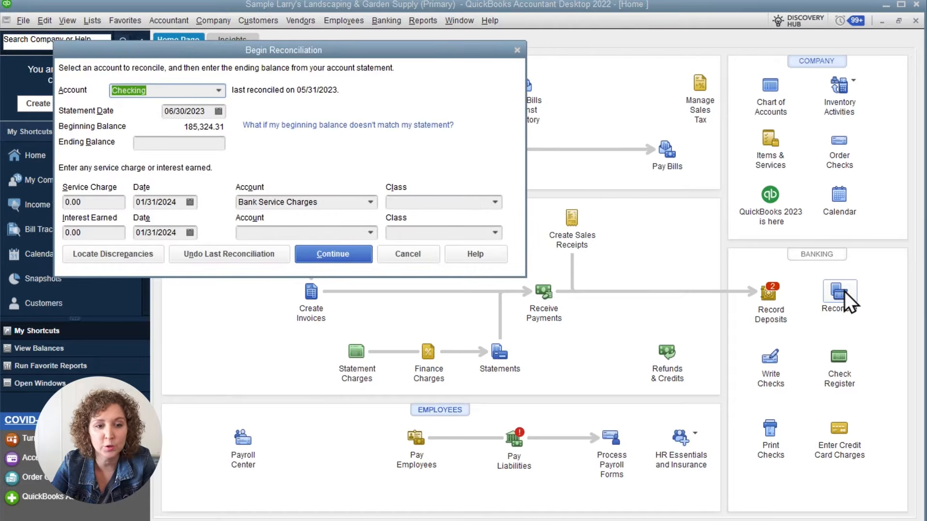
pyautogui.click(218, 92)
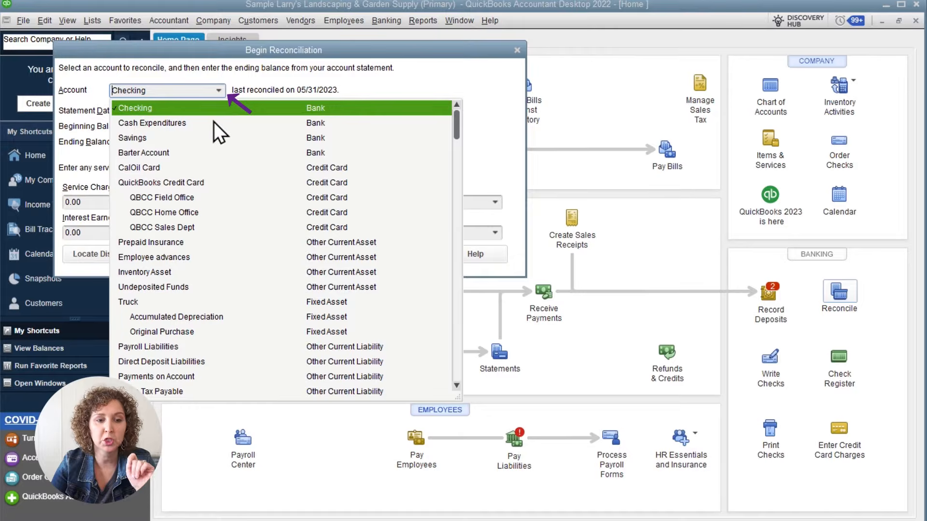
pyautogui.click(207, 109)
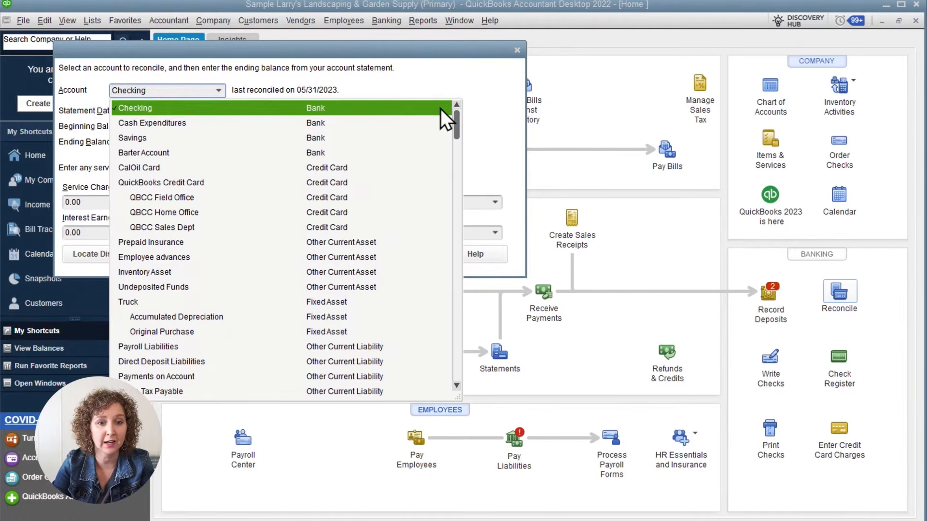
pyautogui.click(440, 109)
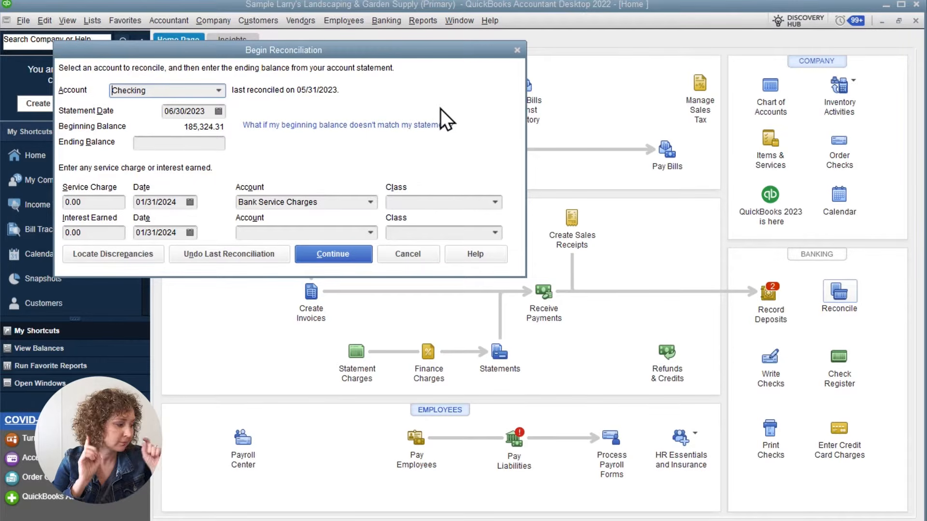
pyautogui.click(178, 90)
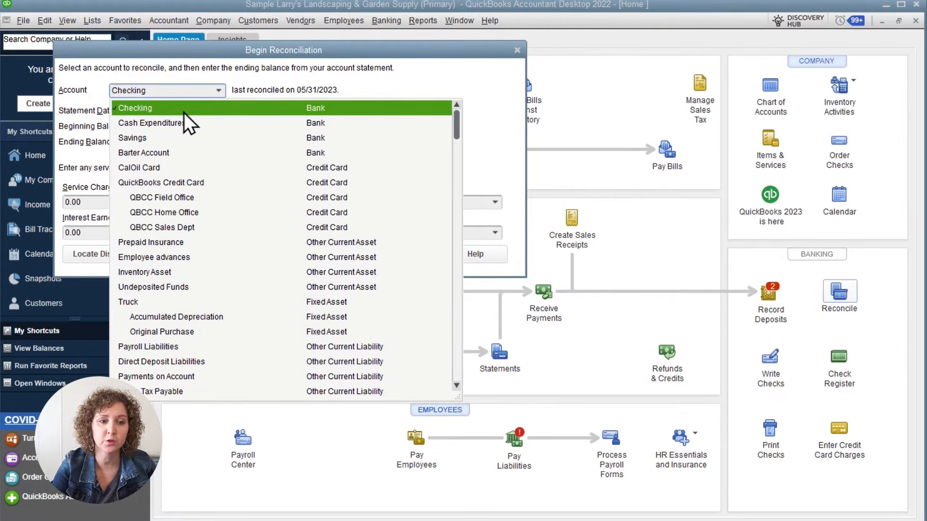
pyautogui.click(184, 113)
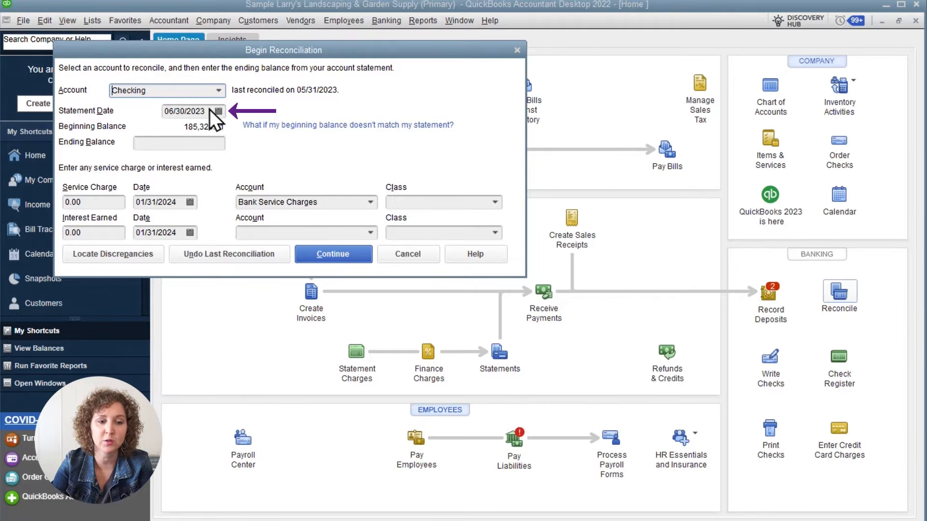
# Step: Set the reconciliation's statement date to 6/15/23
pyautogui.moveTo(208, 110); pyautogui.dragTo(163, 110)
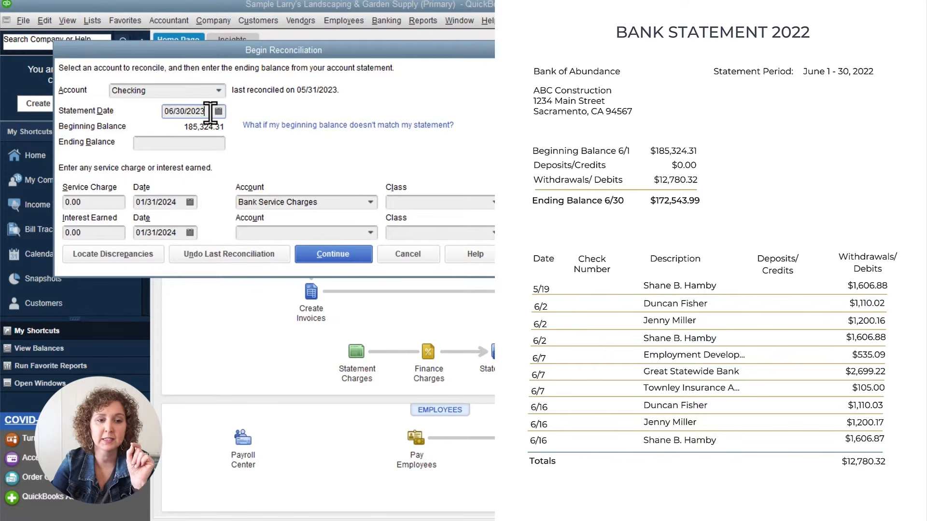
pyautogui.write('6/15/')
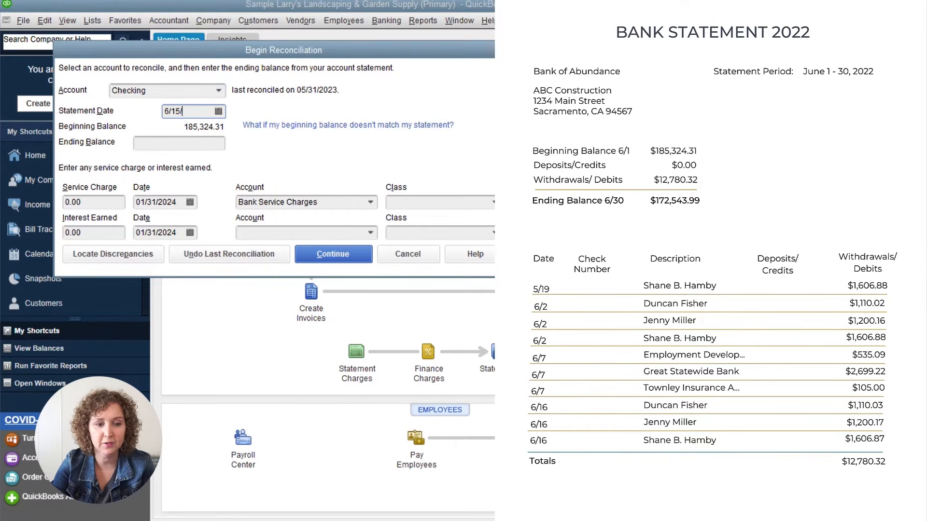
pyautogui.write('23')
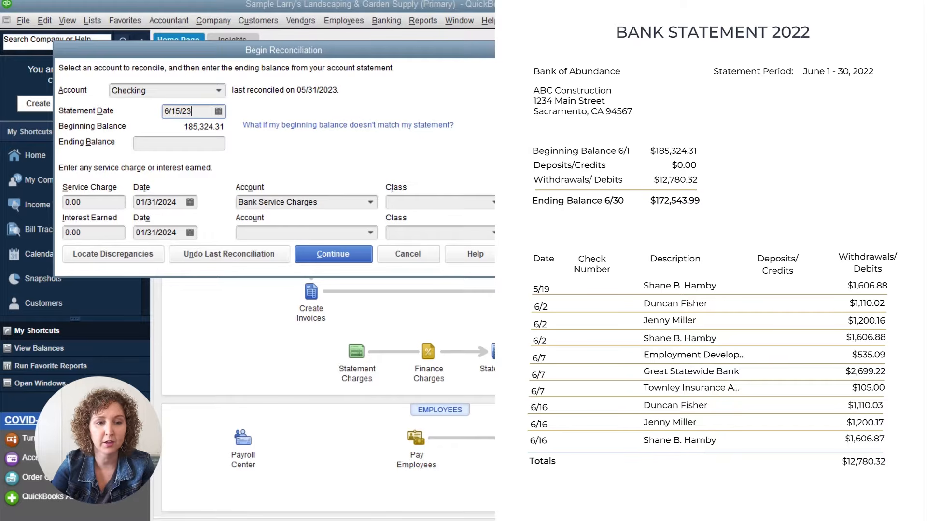
# Step: Set the reconciliation's statement date to 06/30/2023
pyautogui.moveTo(190, 112); pyautogui.dragTo(151, 110)
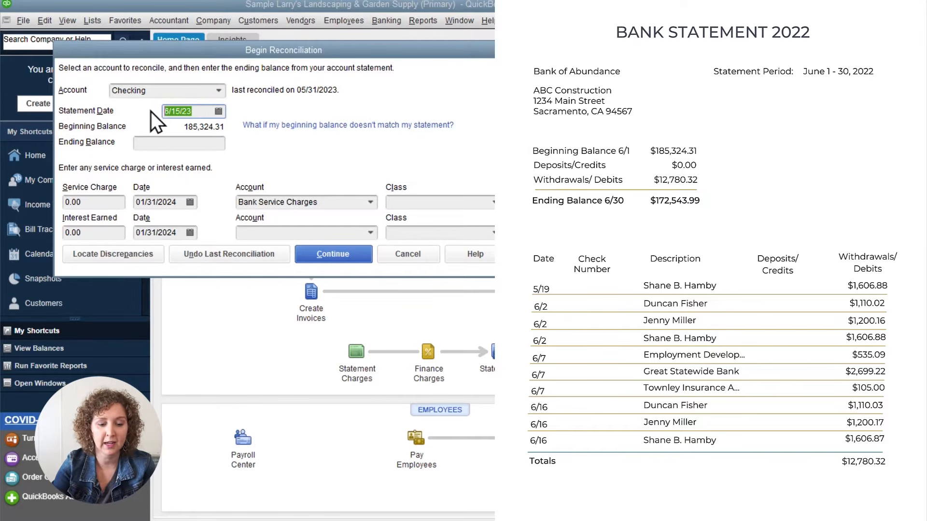
pyautogui.write('6/30/')
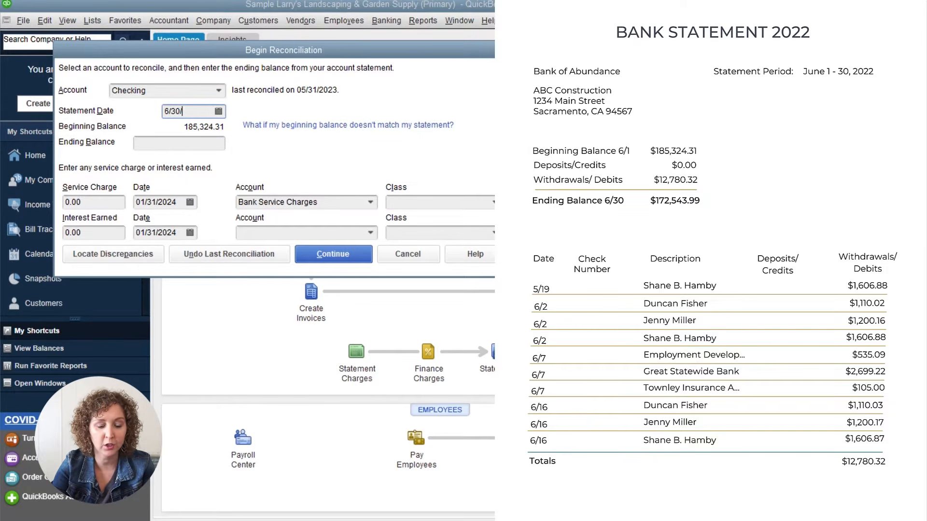
pyautogui.write('23')
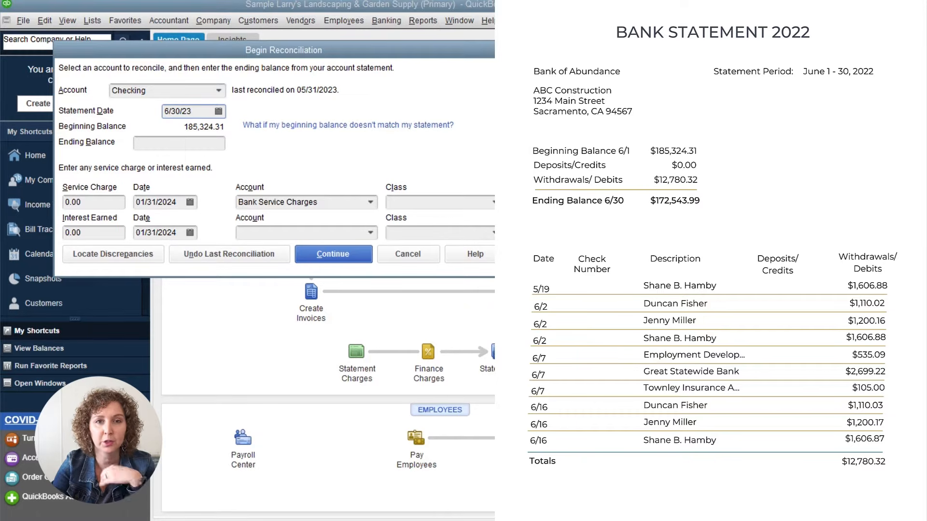
pyautogui.click(219, 111)
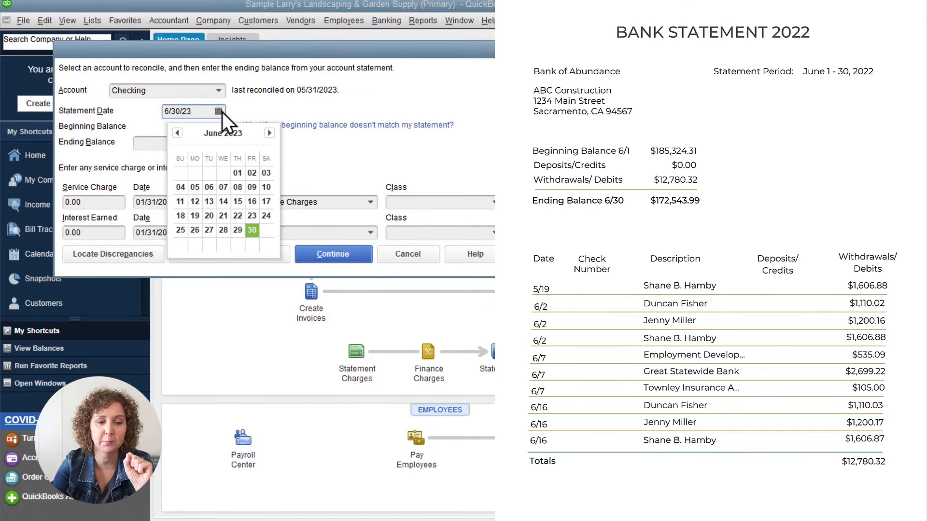
pyautogui.click(253, 233)
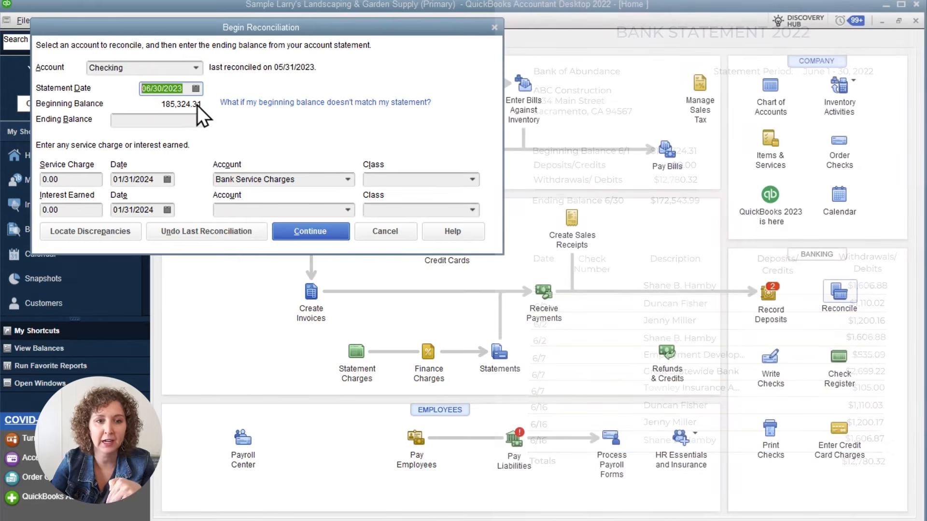
# Step: Switch the reconciliation to the CalOil Card account and go to its ending balance
pyautogui.click(195, 67)
pyautogui.click(166, 145)
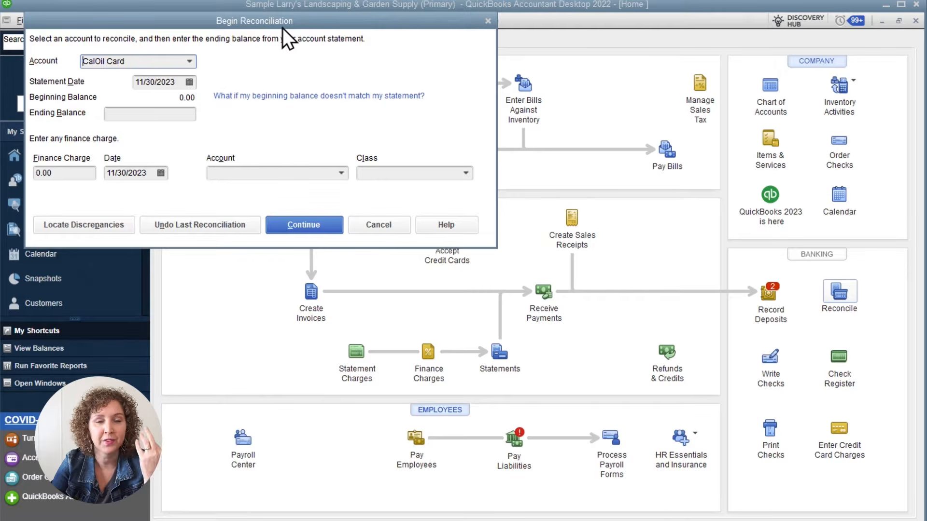
pyautogui.click(153, 114)
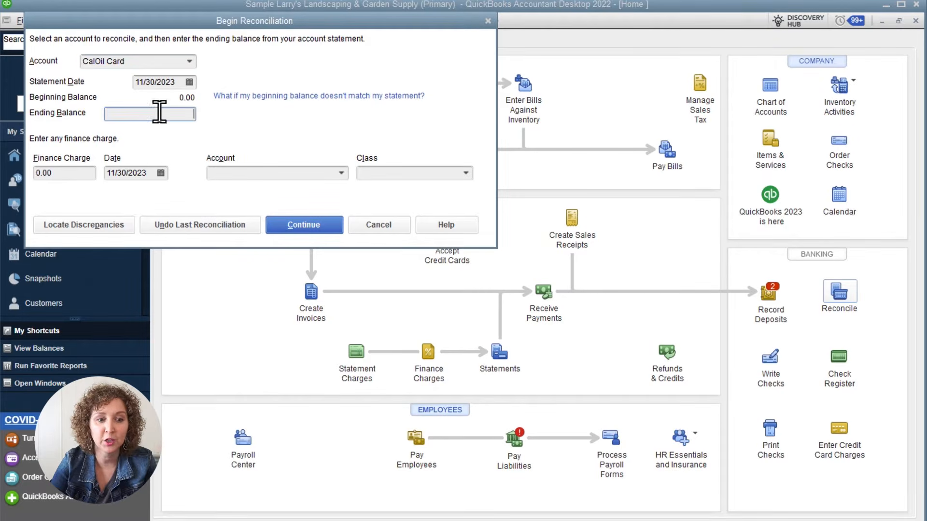
# Step: Return the reconciliation to the Checking account and set its ending balance to 172,543.99
pyautogui.click(186, 61)
pyautogui.click(165, 83)
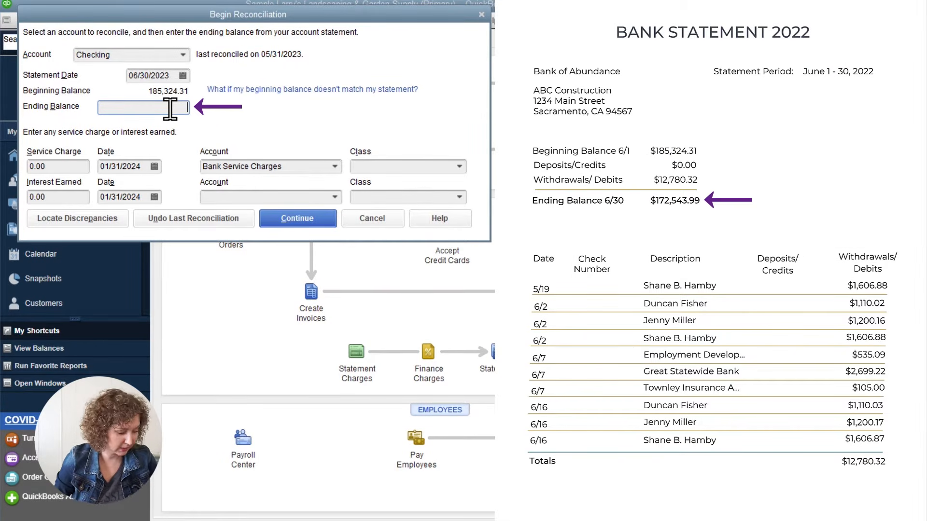
pyautogui.write('172543.99')
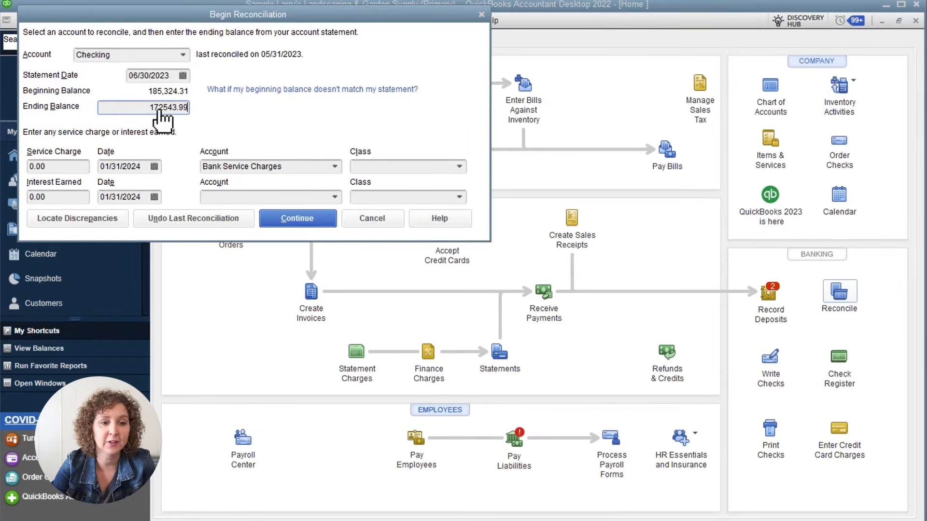
pyautogui.moveTo(147, 106); pyautogui.dragTo(220, 111)
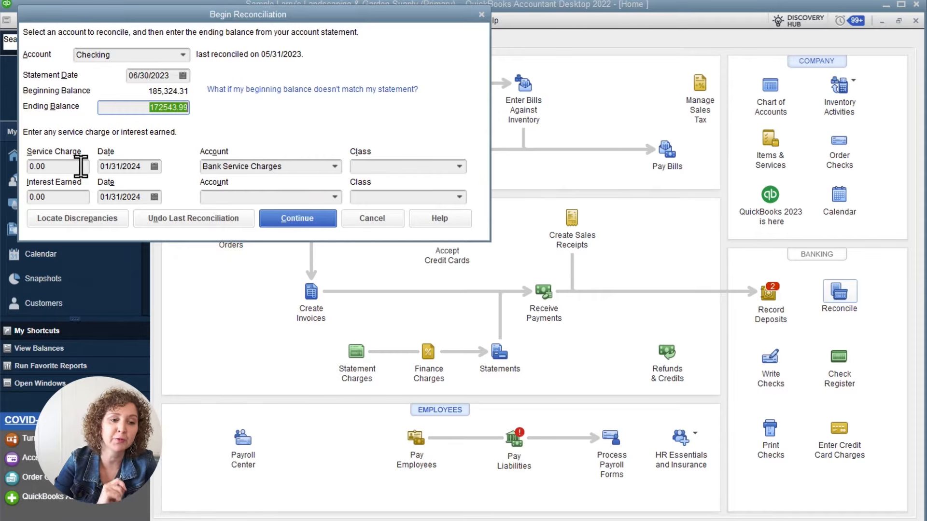
pyautogui.click(136, 110)
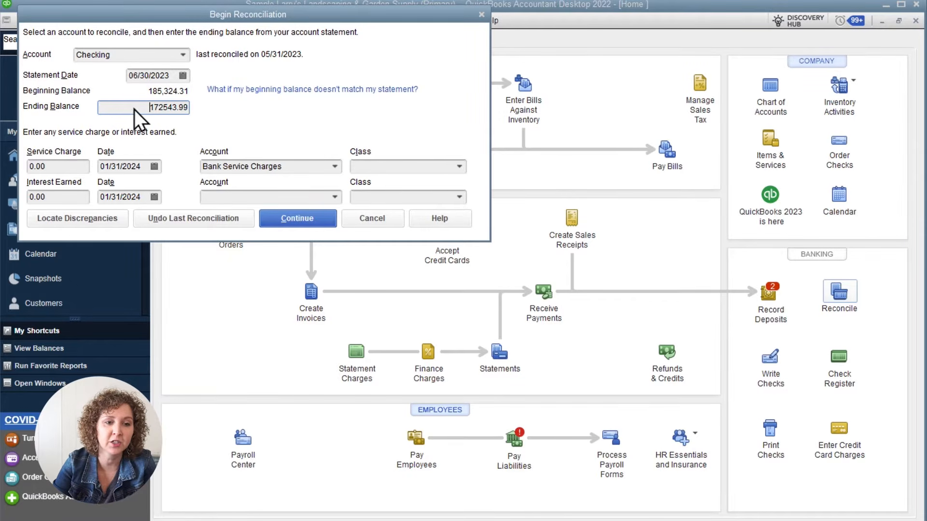
# Step: Set the service charge date to 06/30/2023
pyautogui.click(84, 168)
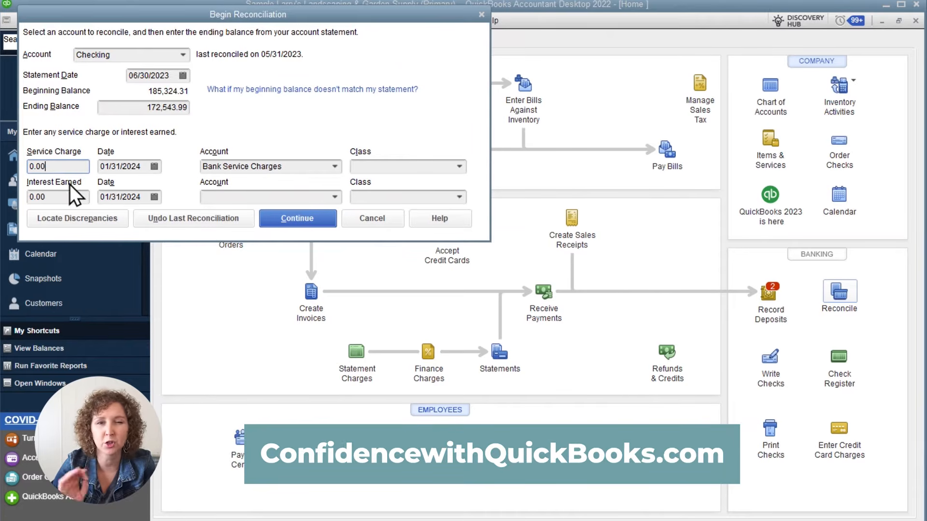
pyautogui.click(59, 195)
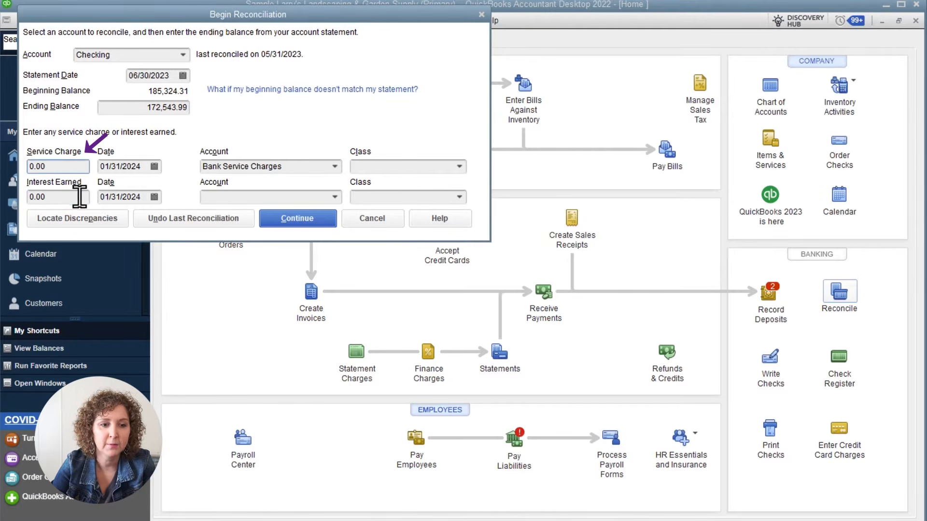
pyautogui.click(156, 167)
pyautogui.click(113, 188)
pyautogui.click(113, 188)
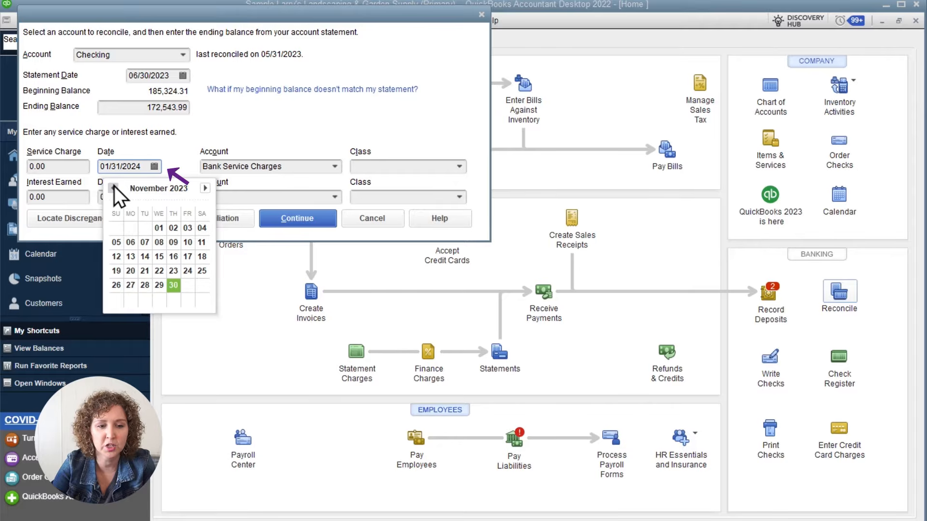
pyautogui.click(113, 188)
pyautogui.click(113, 188)
pyautogui.click(114, 188)
pyautogui.click(114, 188)
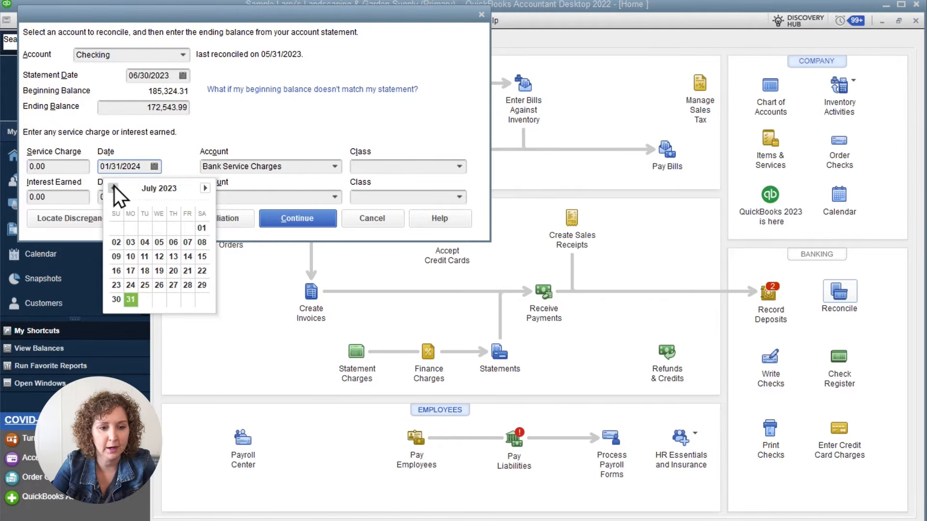
pyautogui.click(114, 188)
pyautogui.click(187, 285)
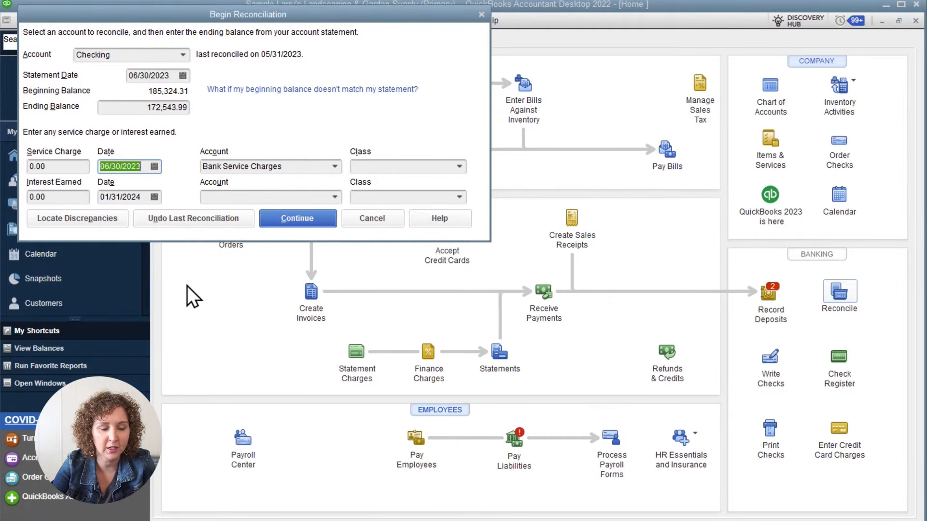
# Step: Enter a service charge of 10.00 and review the account and class choices for it
pyautogui.hotkey('shift', 'Tab')
pyautogui.write('10')
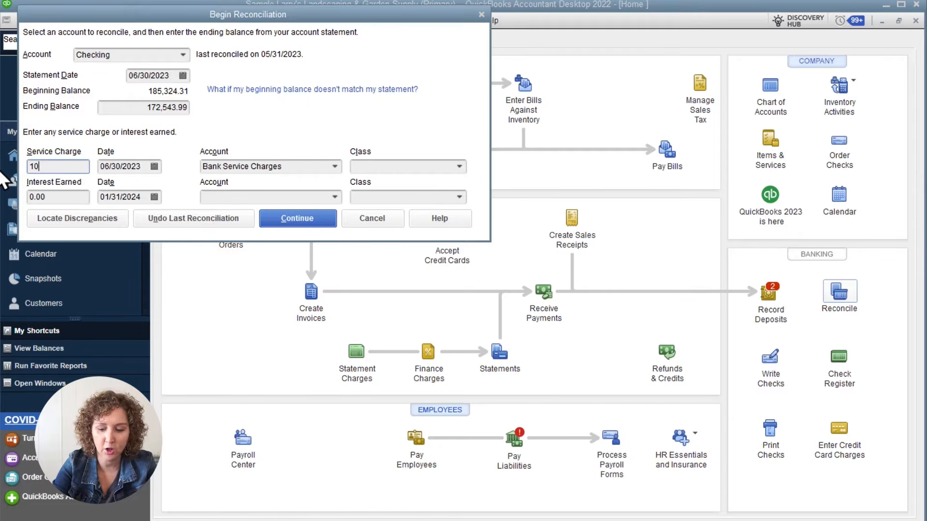
pyautogui.press('Tab')
pyautogui.click(335, 166)
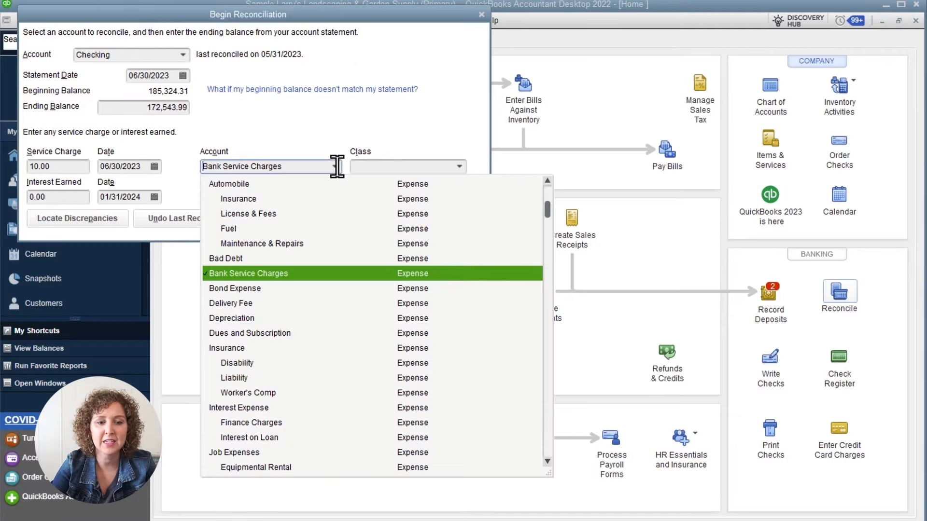
pyautogui.click(392, 168)
pyautogui.click(459, 167)
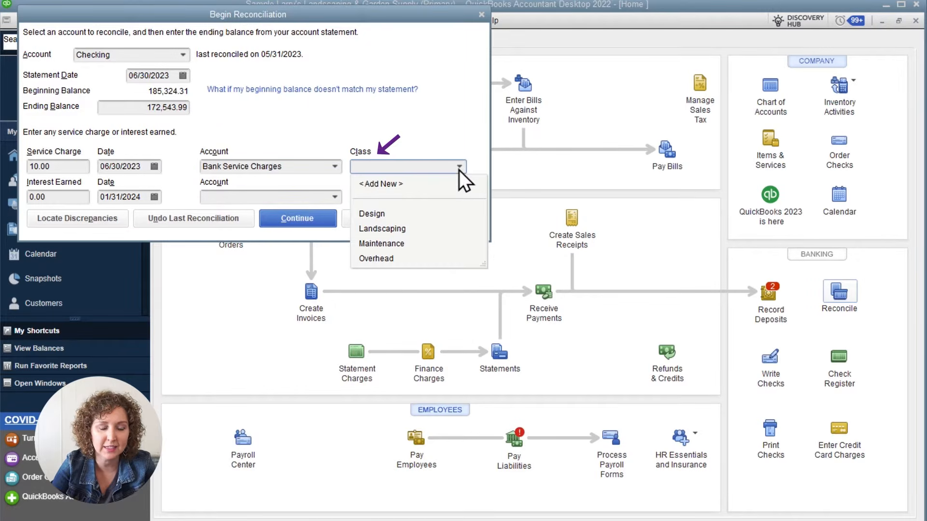
pyautogui.click(459, 167)
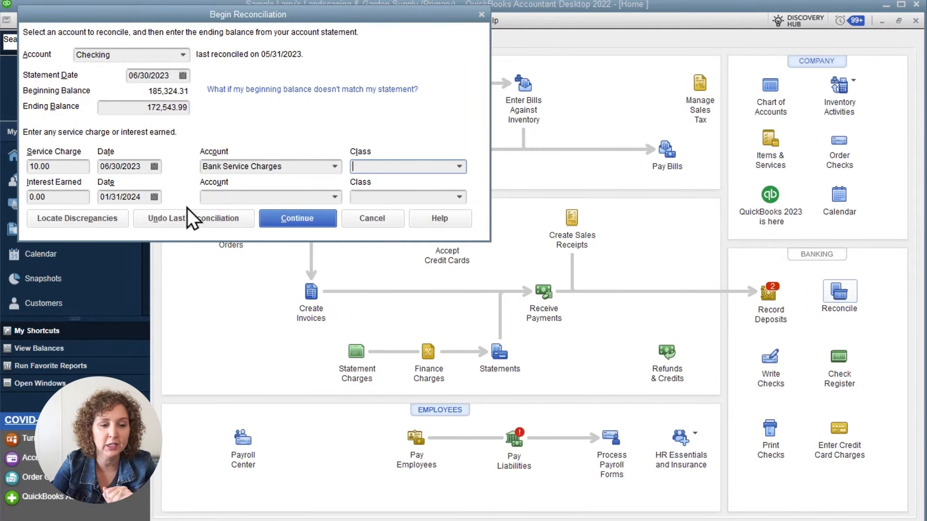
# Step: Enter 1.00 of interest earned, dated 06/30/2023
pyautogui.click(46, 197)
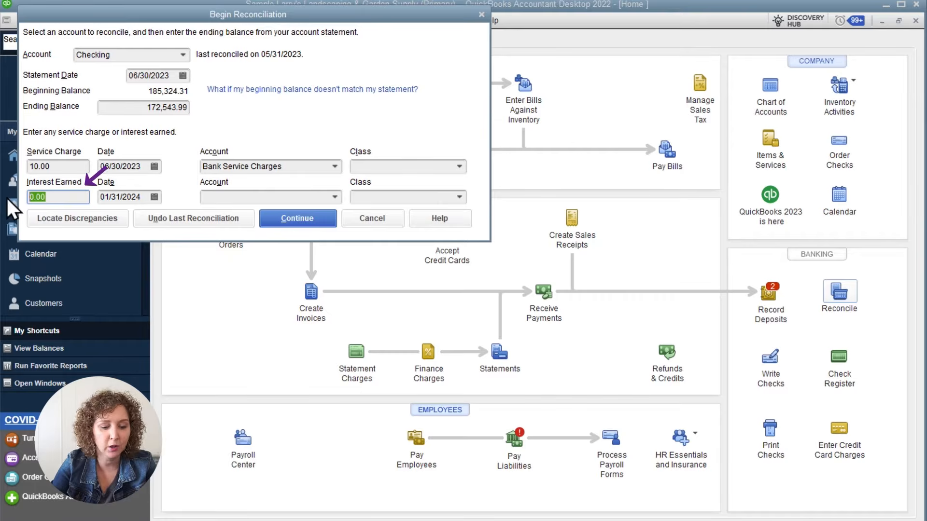
pyautogui.write('1.')
pyautogui.press('Tab')
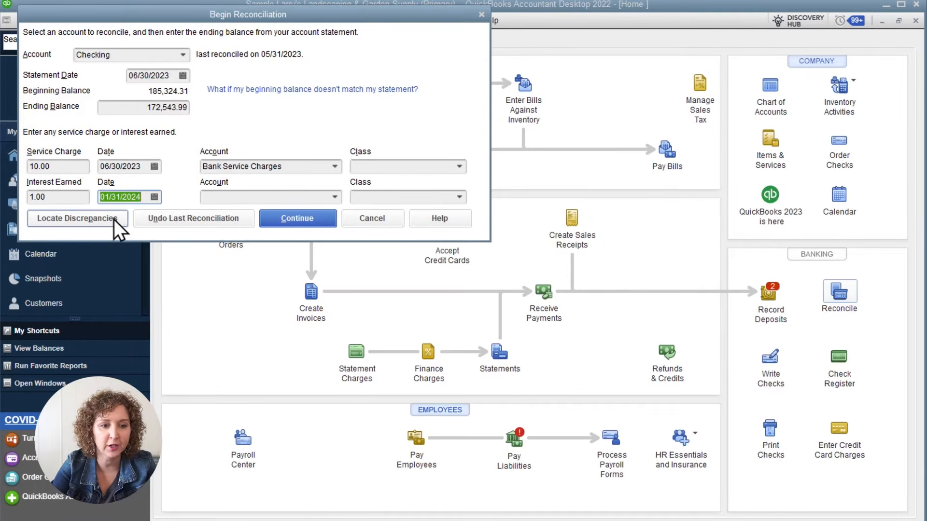
pyautogui.write('6/')
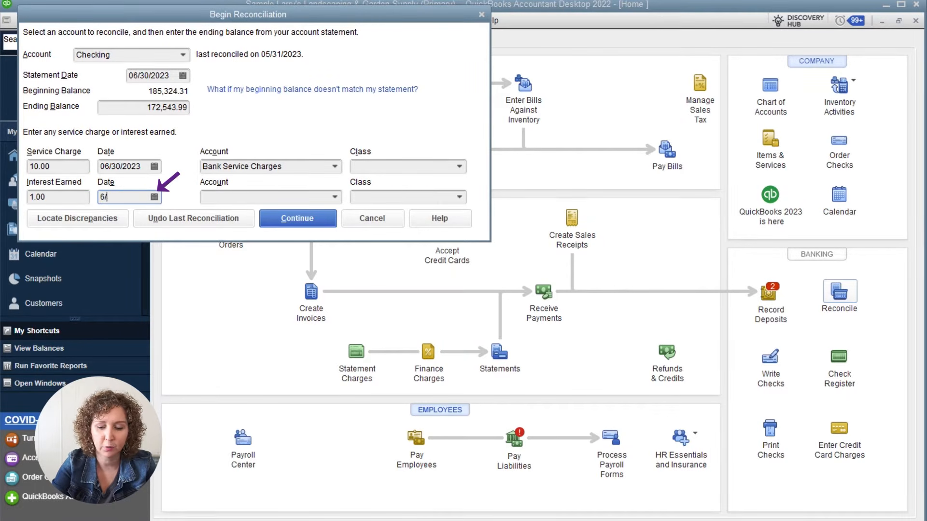
pyautogui.write('30/2023')
pyautogui.press('Tab')
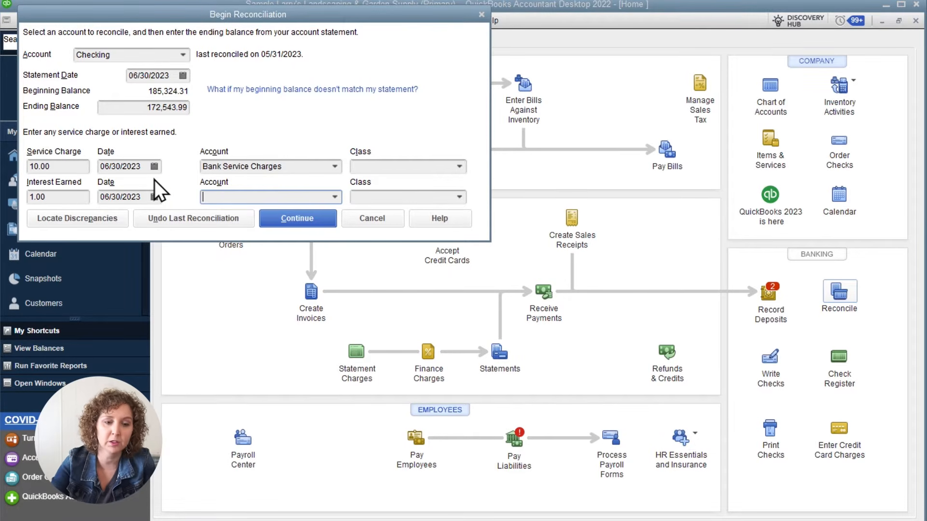
# Step: Assign the interest earned to the Interest Income account, and set both the service charge and interest earned to 0.00
pyautogui.write('Inter')
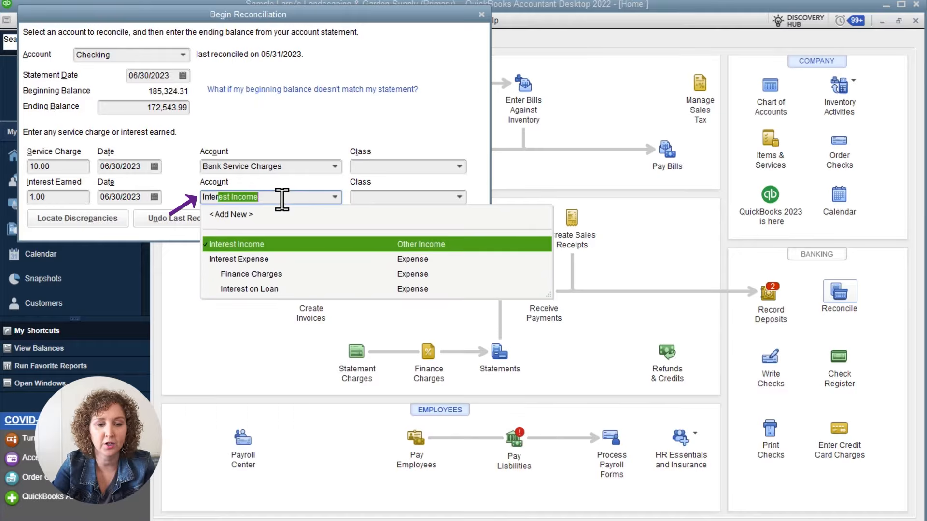
pyautogui.click(296, 245)
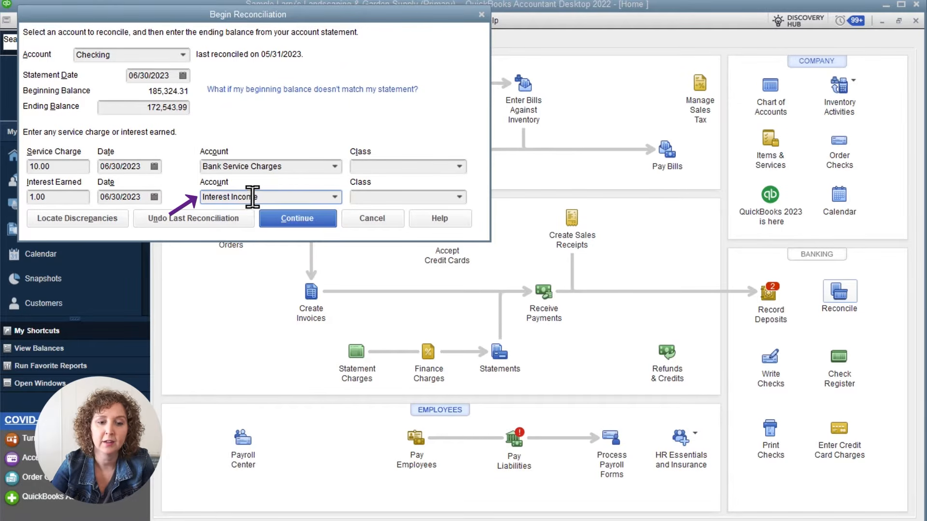
pyautogui.click(72, 167)
pyautogui.press('BackSpace')
pyautogui.write('0.00')
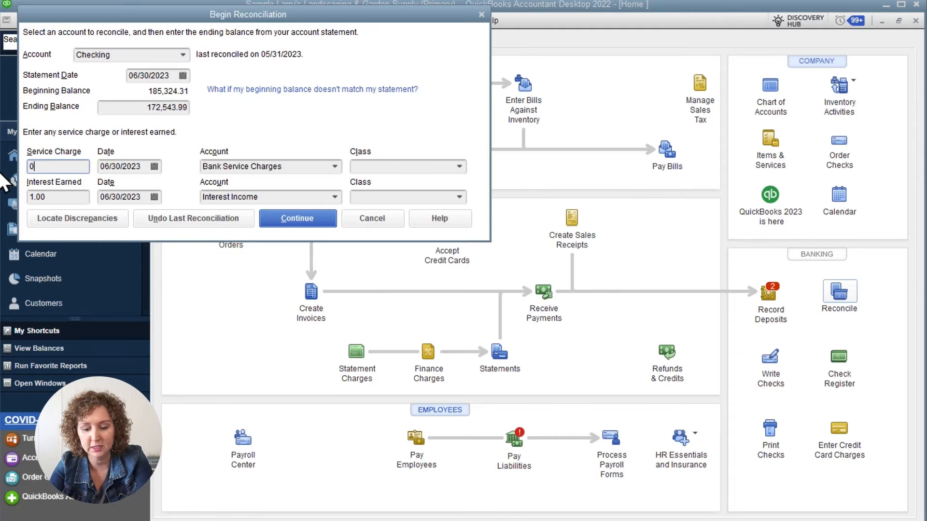
pyautogui.click(41, 198)
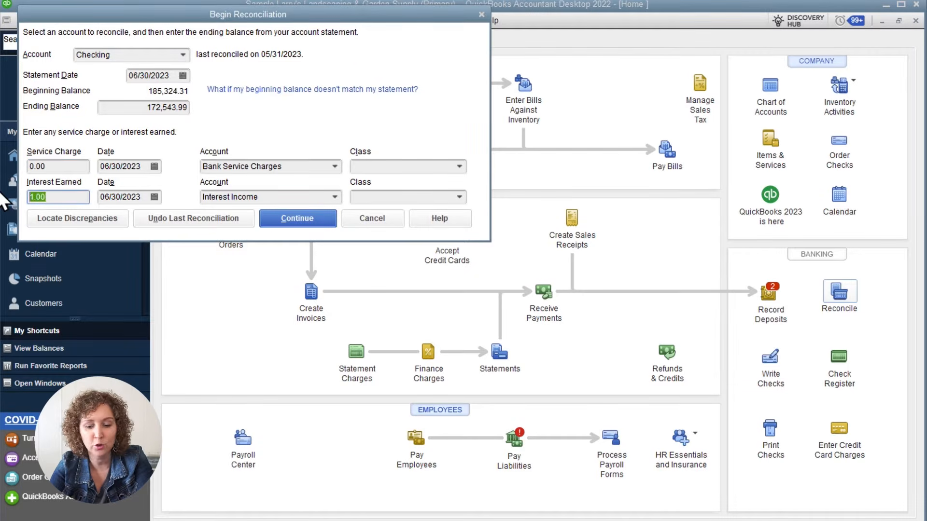
pyautogui.write('0.00')
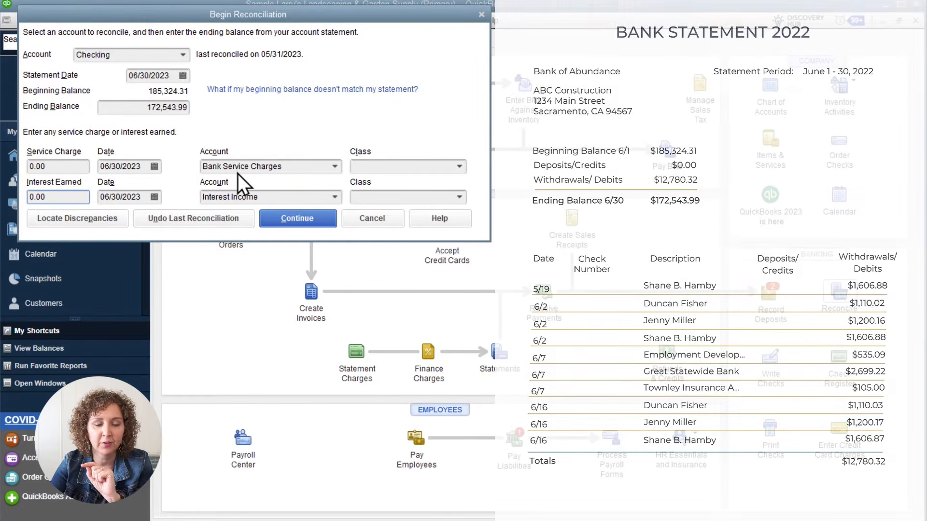
# Step: Continue to the Checking reconciliation, accepting the past-transaction warning, and collapse the My Shortcuts sidebar
pyautogui.click(329, 217)
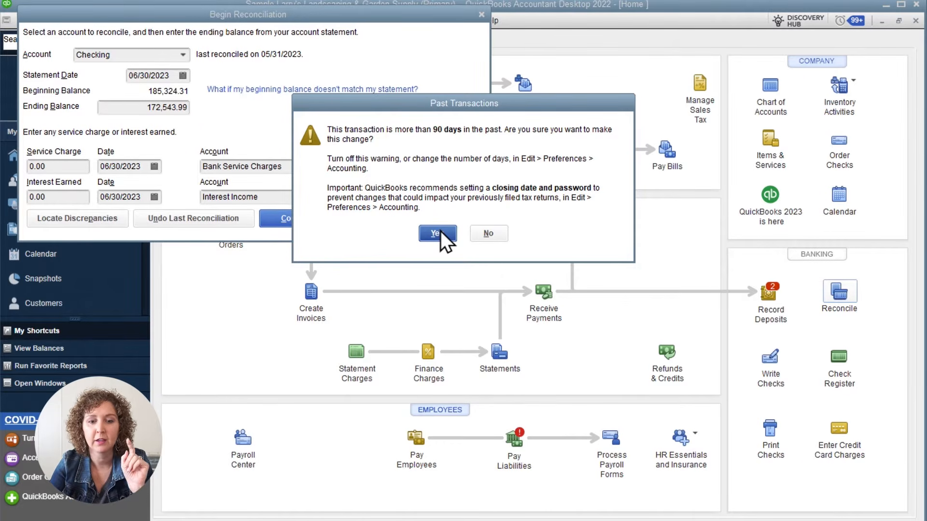
pyautogui.moveTo(500, 109); pyautogui.dragTo(564, 265)
pyautogui.click(501, 390)
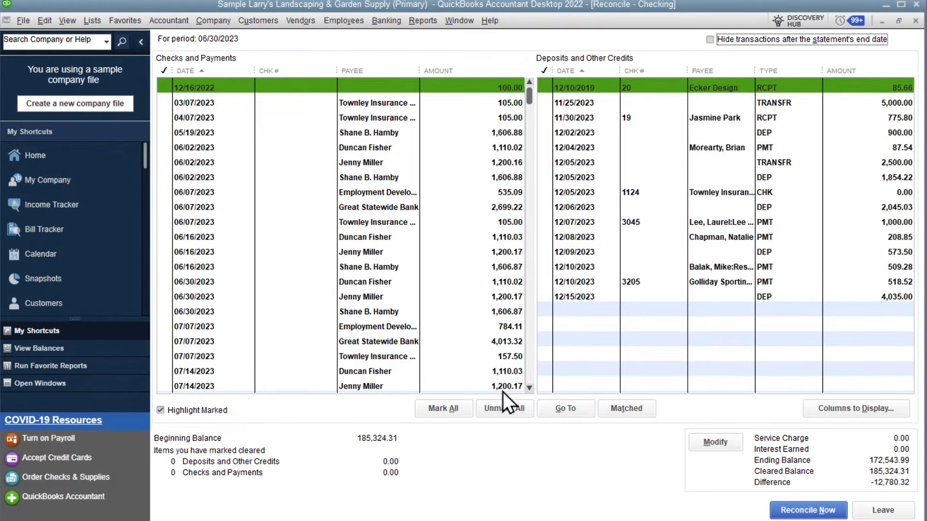
pyautogui.click(141, 44)
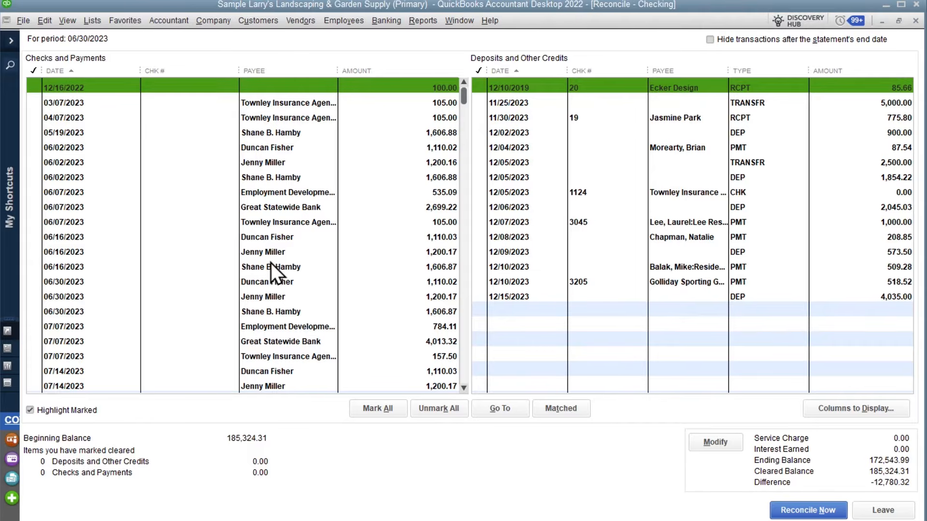
pyautogui.click(12, 41)
pyautogui.click(141, 42)
# Step: Hide transactions after the statement's end date, switching the filter off once to compare the full payments list before reapplying it
pyautogui.click(721, 42)
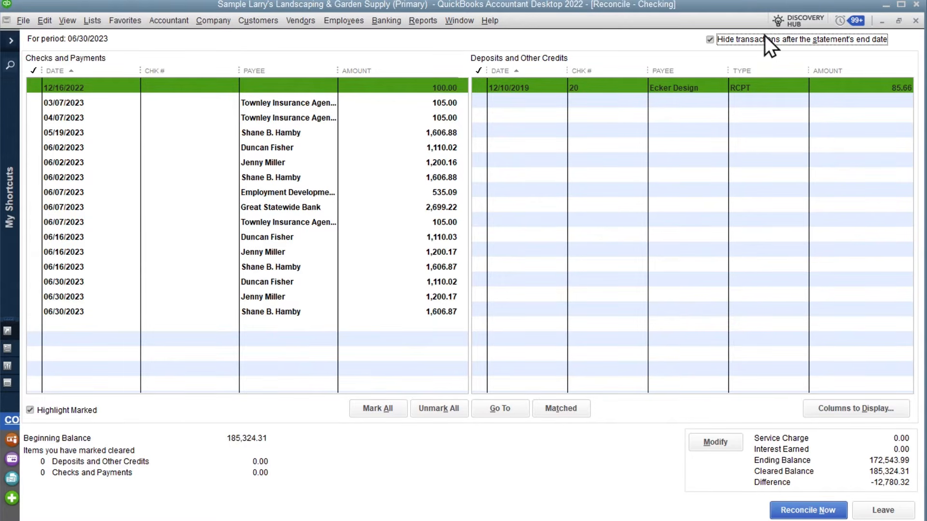
pyautogui.click(714, 42)
pyautogui.scroll(-3, 395, 316)
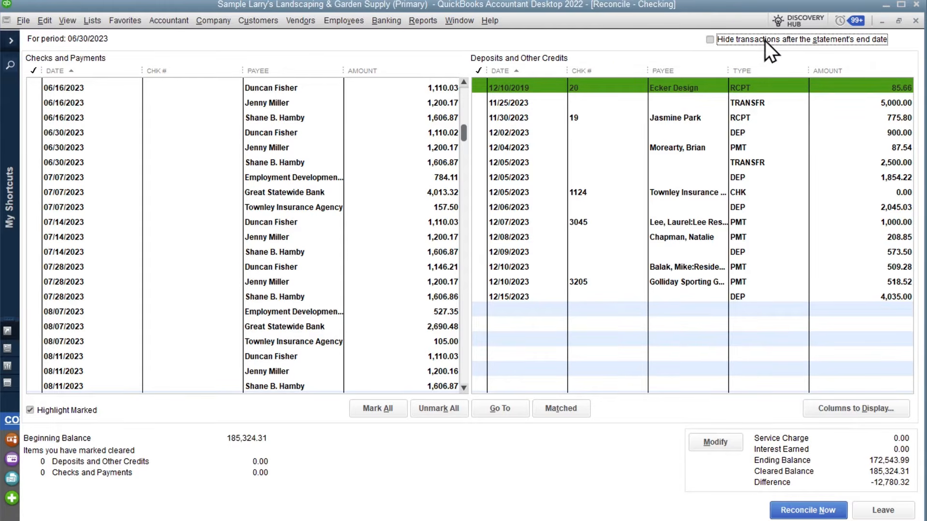
pyautogui.scroll(3, 388, 155)
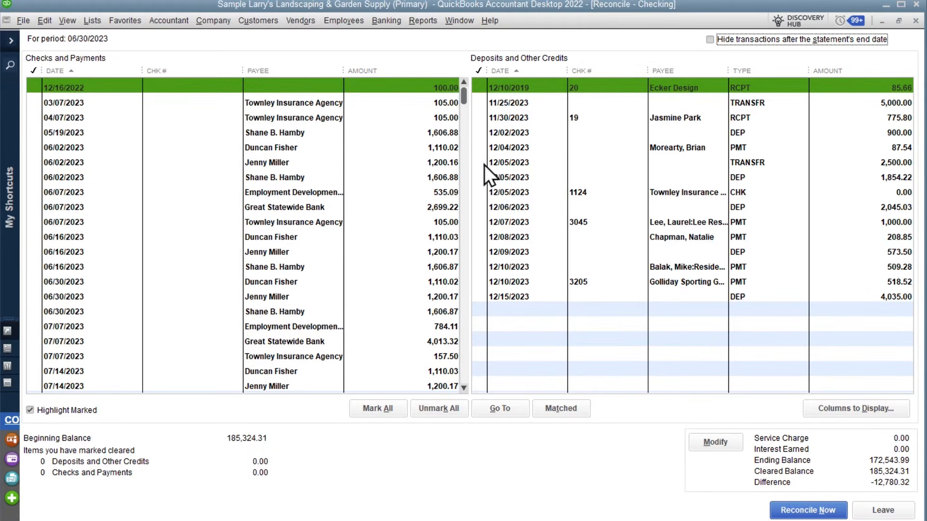
pyautogui.click(746, 41)
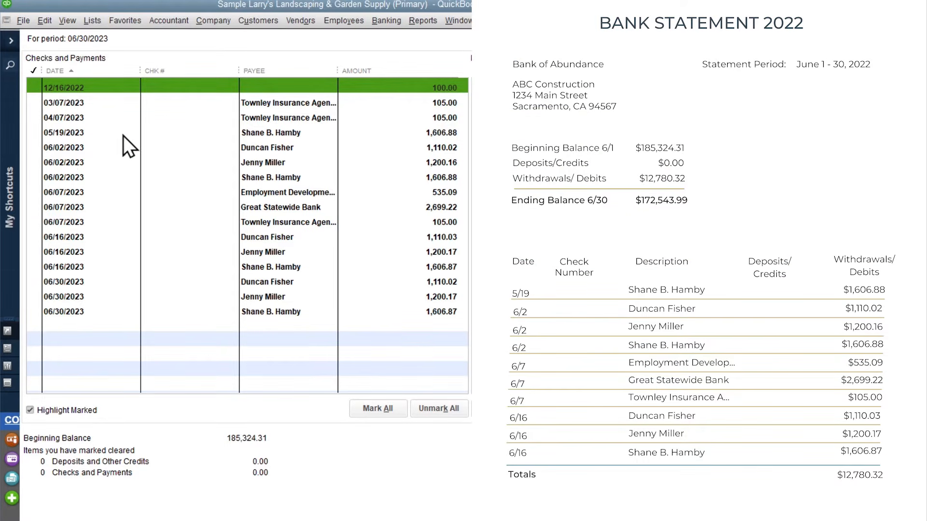
# Step: Mark the ten payments dated 05/19/2023 through 06/16/2023 as cleared, matching the withdrawals on the bank statement
pyautogui.click(37, 134)
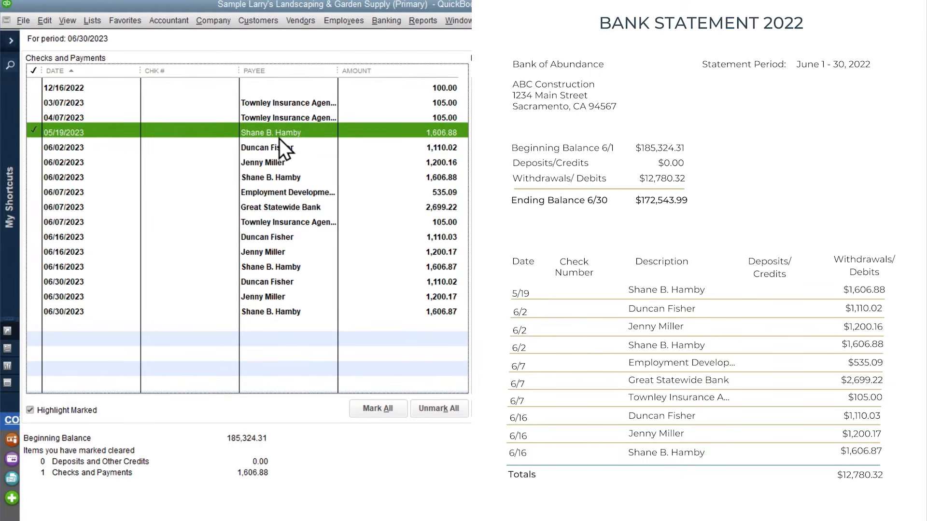
pyautogui.click(33, 146)
pyautogui.click(36, 160)
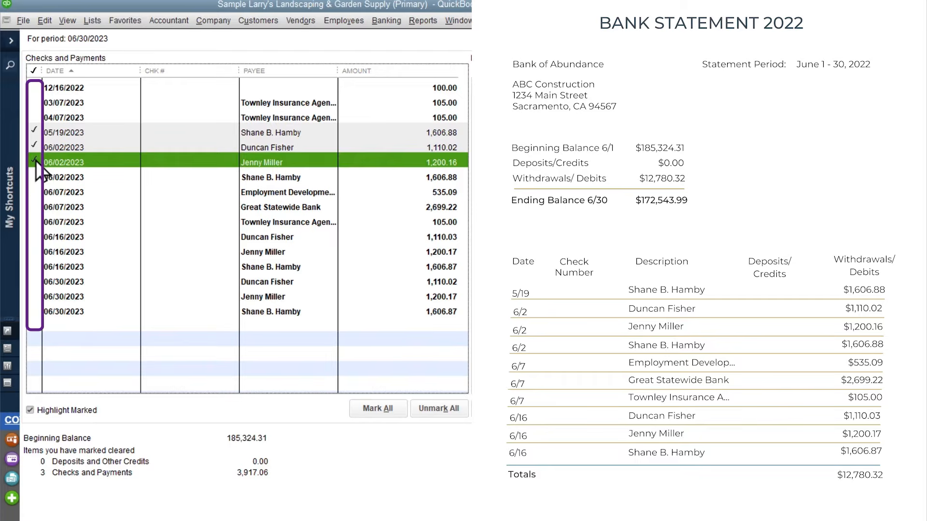
pyautogui.click(35, 177)
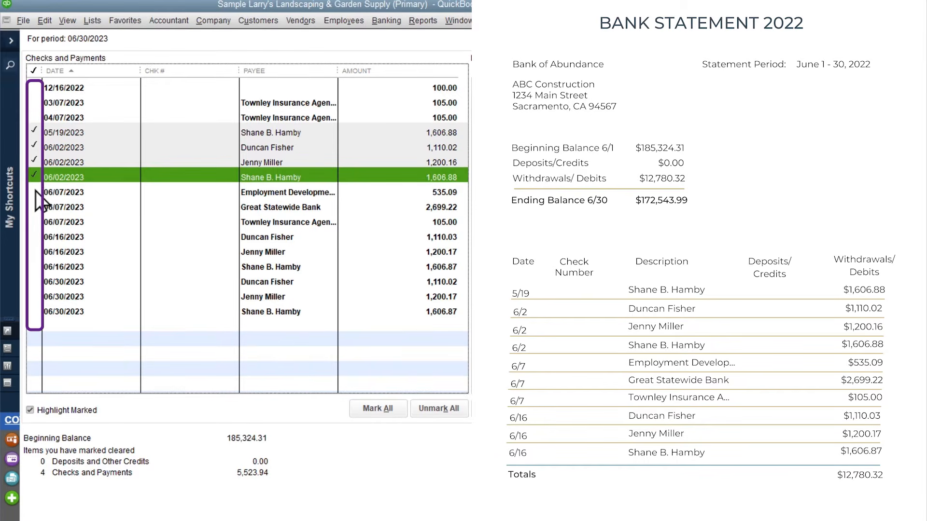
pyautogui.click(36, 192)
pyautogui.click(37, 207)
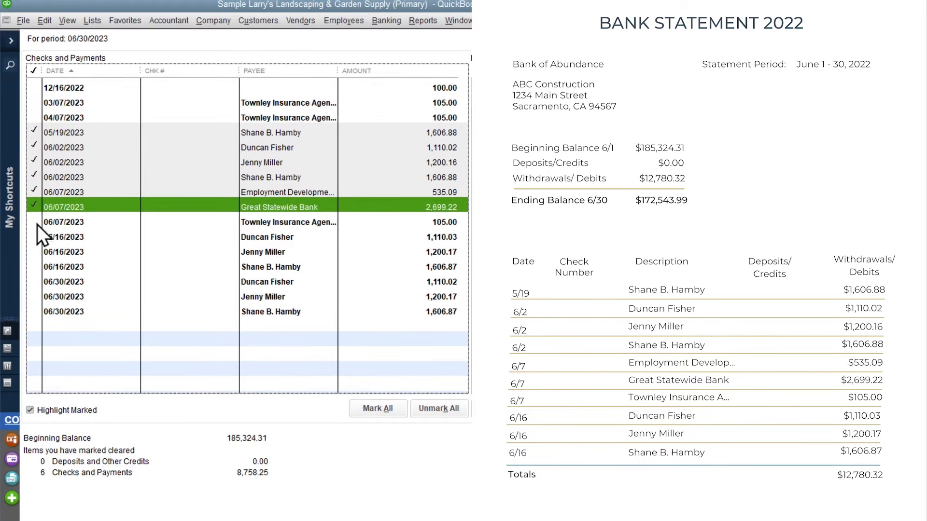
pyautogui.click(37, 223)
pyautogui.click(37, 238)
pyautogui.click(37, 251)
pyautogui.click(37, 266)
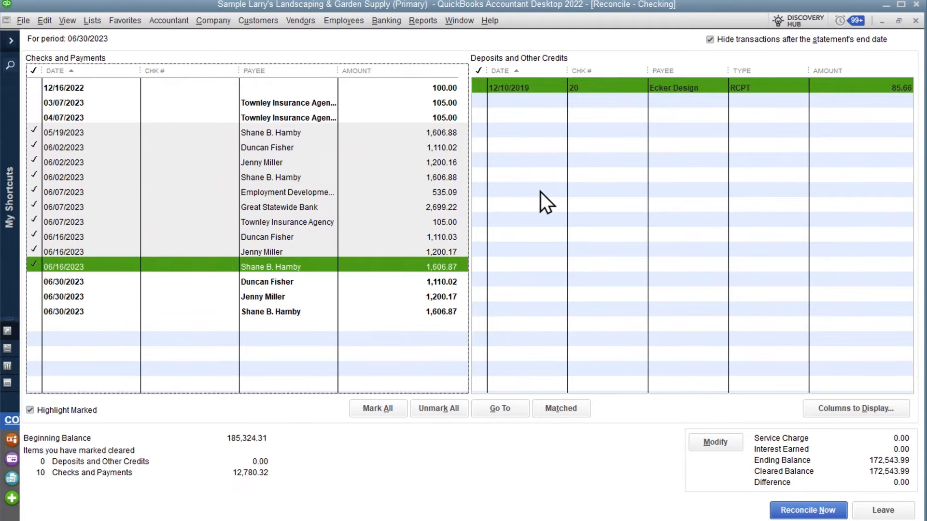
# Step: Mark and unmark the Ecker Design deposit, and switch Highlight Marked off and back on
pyautogui.click(480, 88)
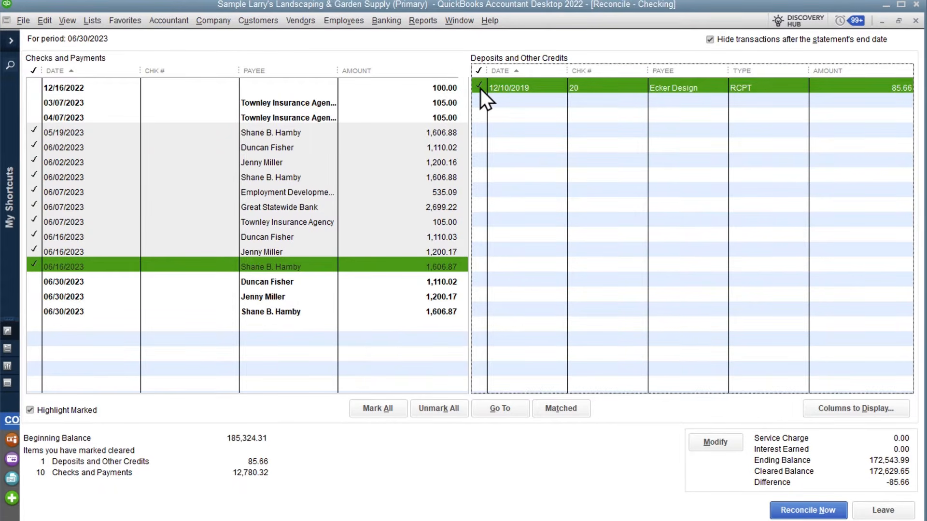
pyautogui.click(480, 89)
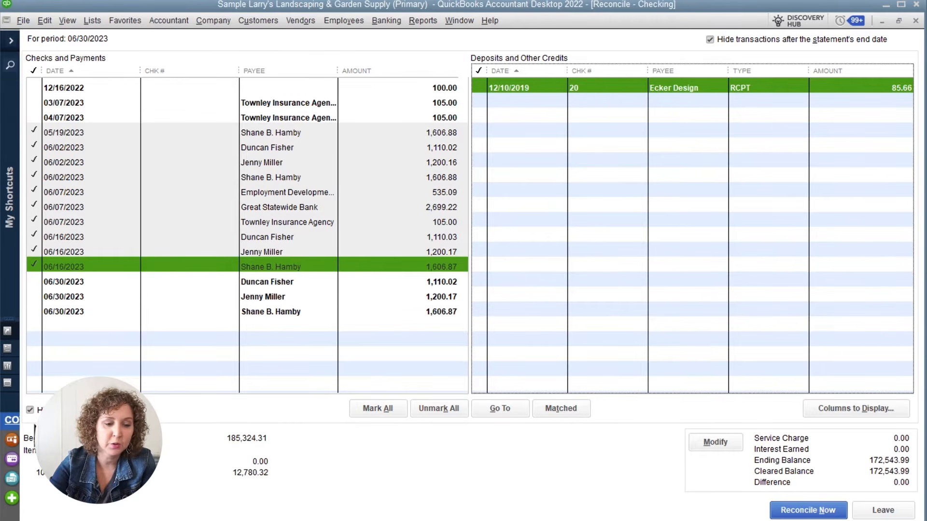
pyautogui.click(30, 411)
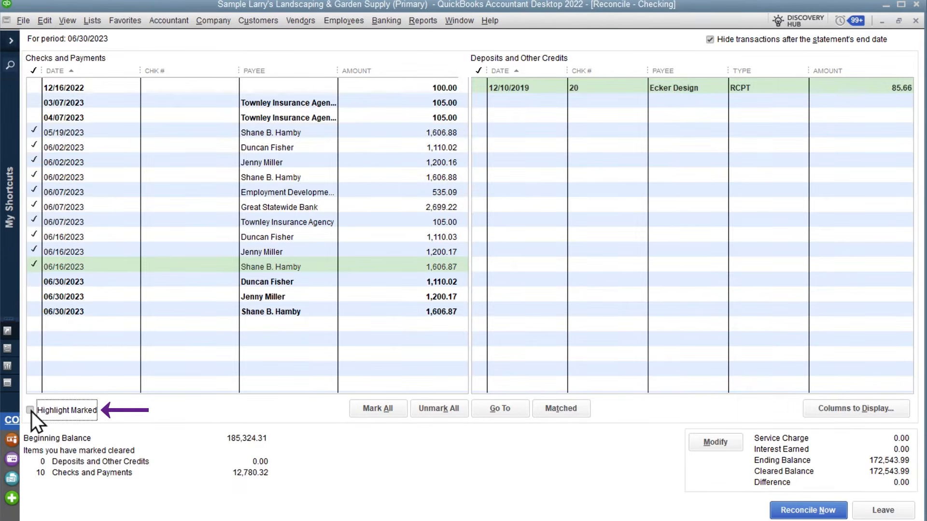
pyautogui.click(30, 411)
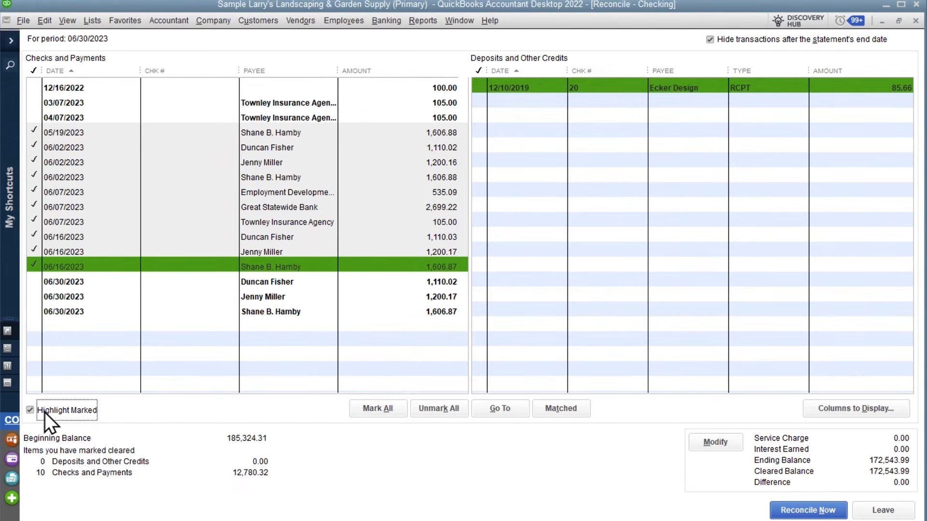
pyautogui.click(31, 410)
pyautogui.click(30, 411)
# Step: Unmark all transactions and mark the ten payments dated 05/19/2023 through 06/16/2023 again
pyautogui.click(452, 408)
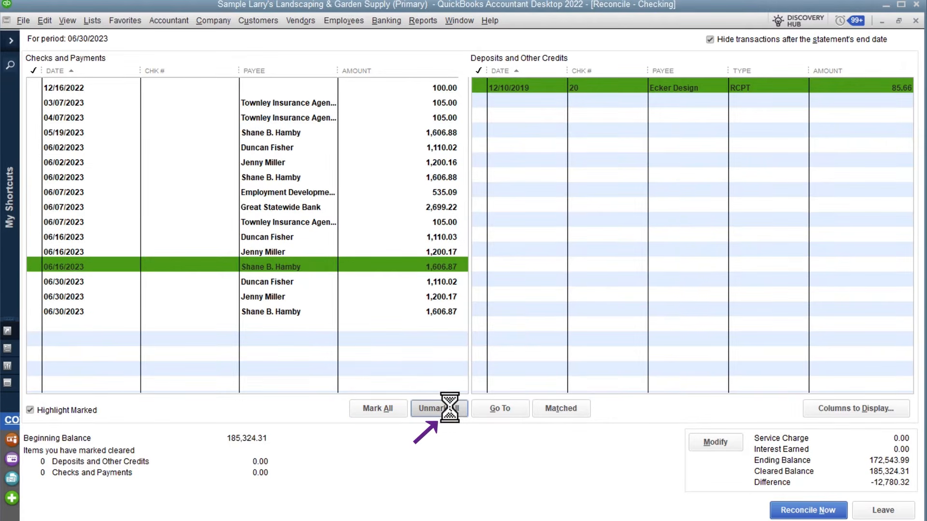
pyautogui.moveTo(33, 133); pyautogui.dragTo(32, 252)
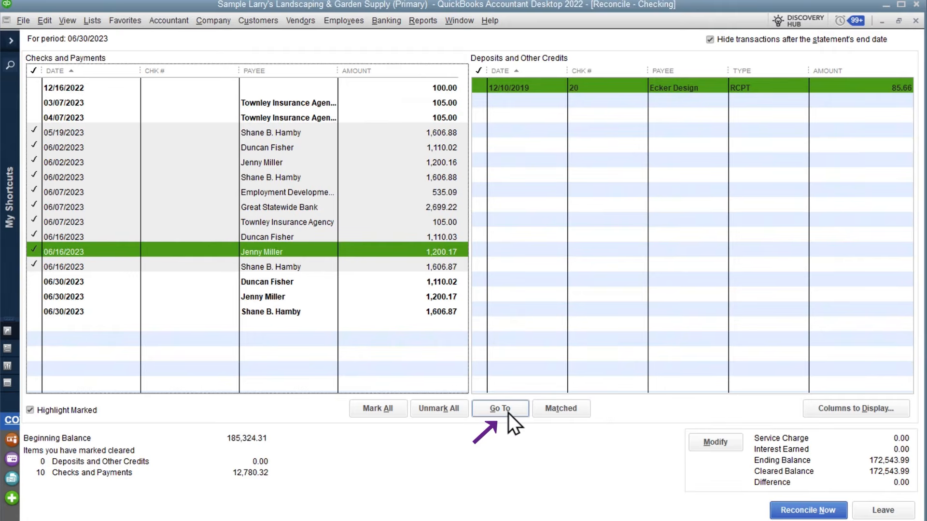
# Step: Open the source paycheck of the selected 06/16/2023 payment for 1,200.17 and return to the reconciliation
pyautogui.click(497, 408)
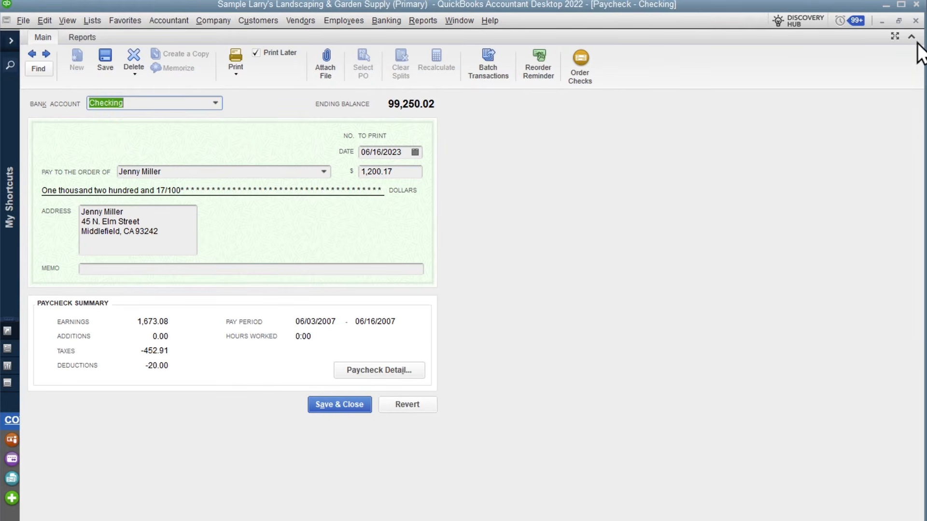
pyautogui.click(915, 20)
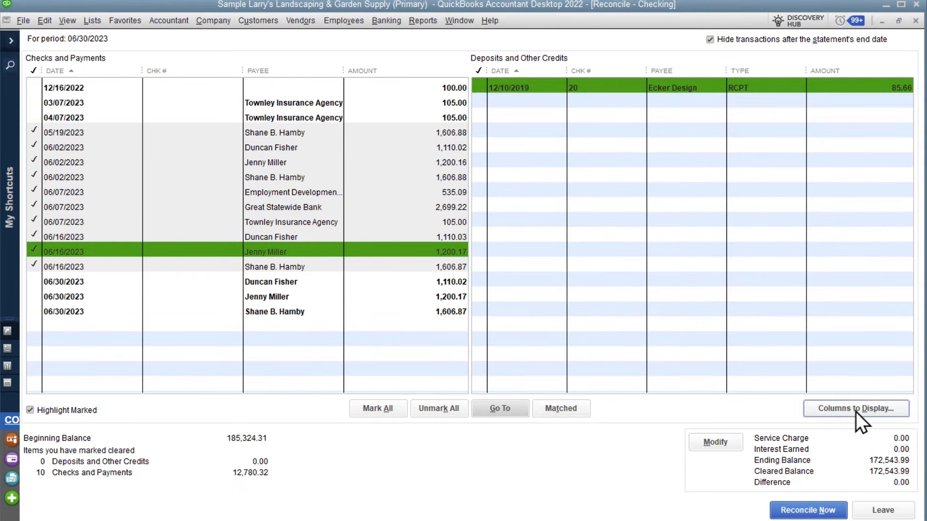
# Step: Remove the Check# / Ref# column from the Checks and Payments list
pyautogui.click(842, 412)
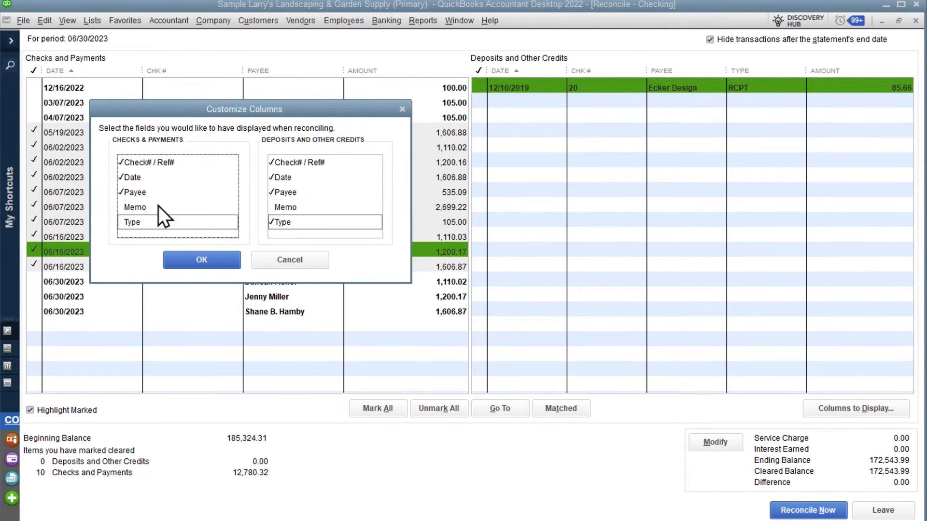
pyautogui.click(141, 164)
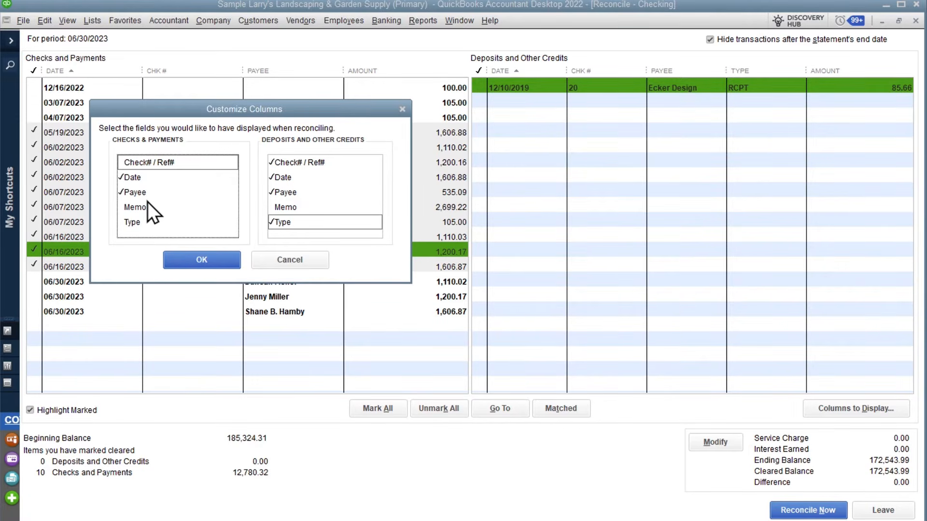
pyautogui.click(192, 265)
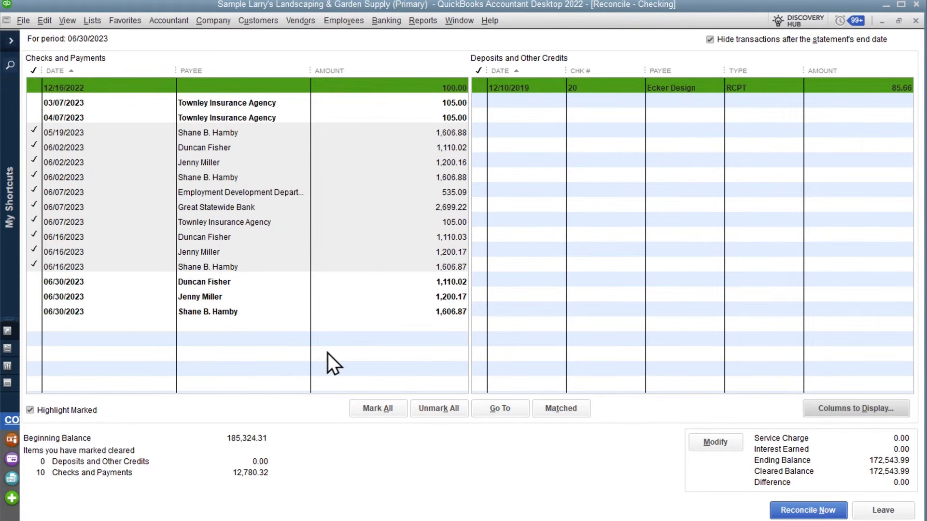
# Step: Show the Check# / Ref# and Memo columns in the Checks and Payments list
pyautogui.click(832, 407)
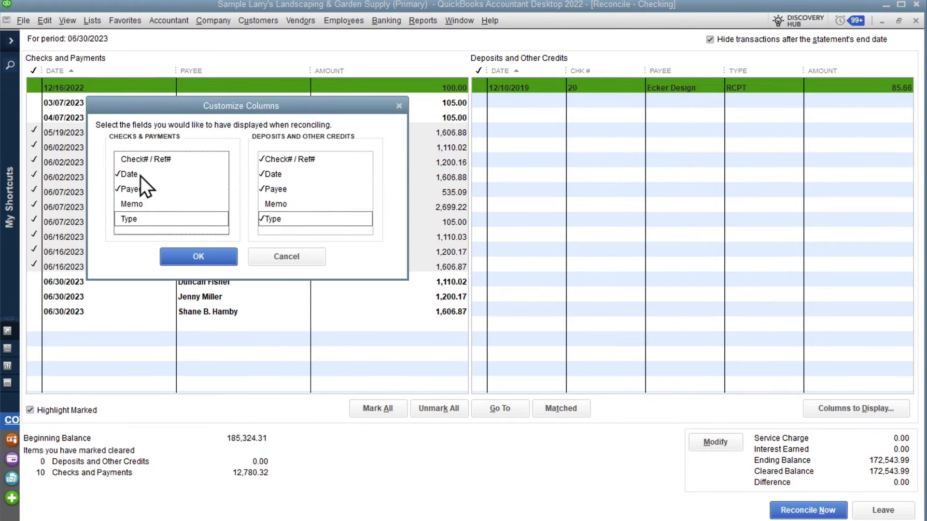
pyautogui.click(144, 160)
pyautogui.click(142, 204)
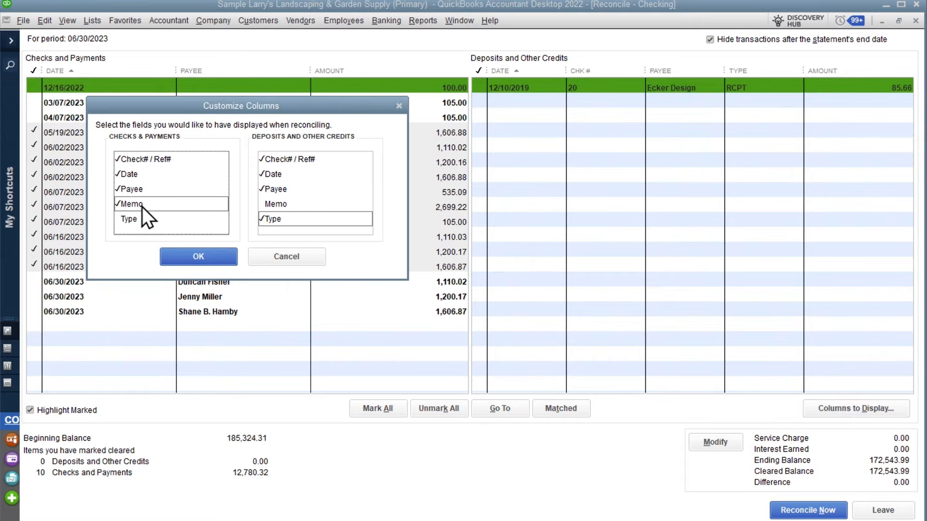
pyautogui.click(189, 257)
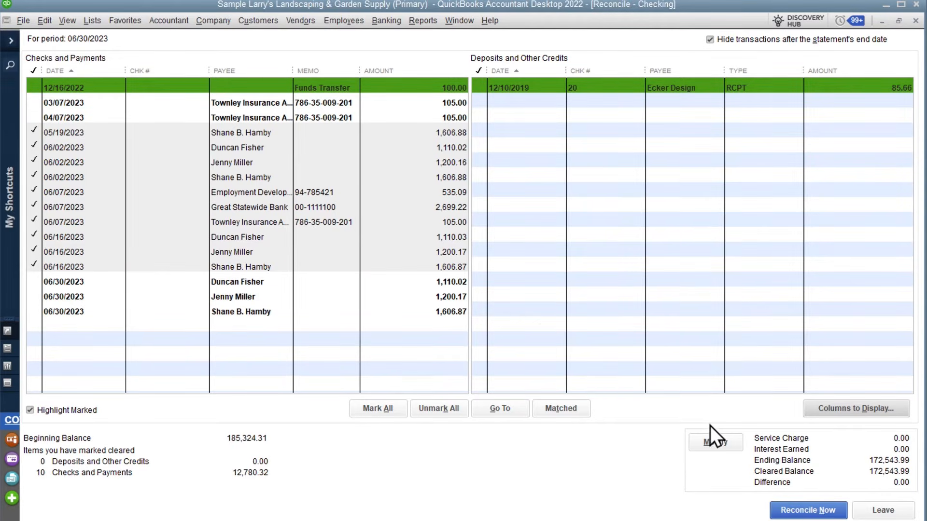
# Step: Hide the Memo and Check# / Ref# columns in the Checks and Payments list
pyautogui.click(818, 409)
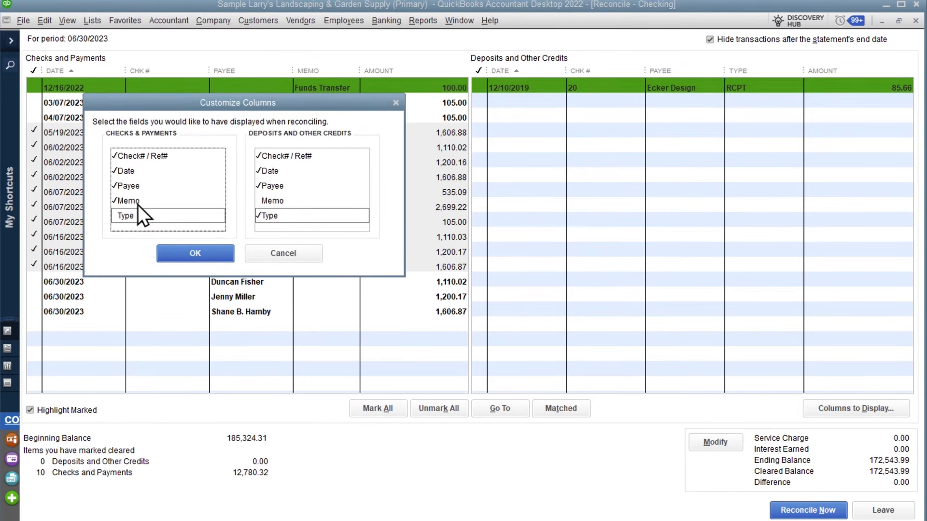
pyautogui.click(138, 203)
pyautogui.click(149, 157)
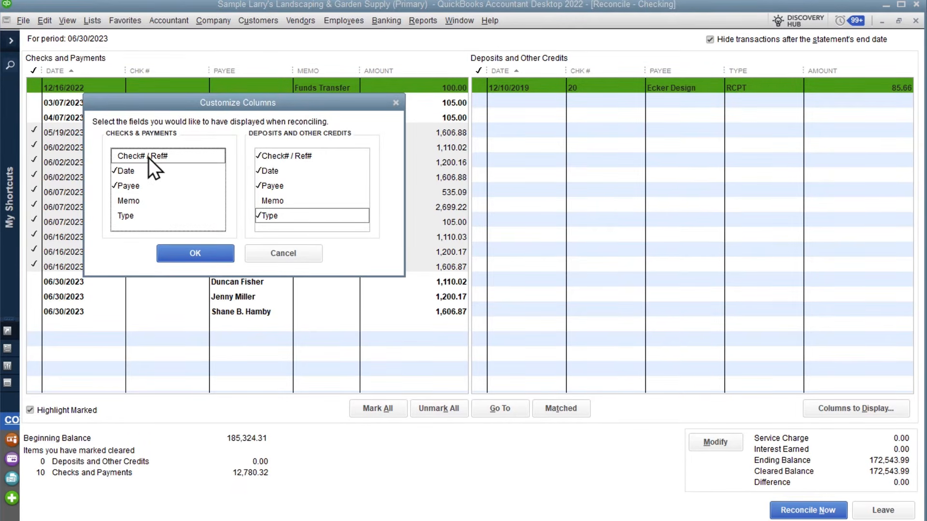
pyautogui.click(203, 252)
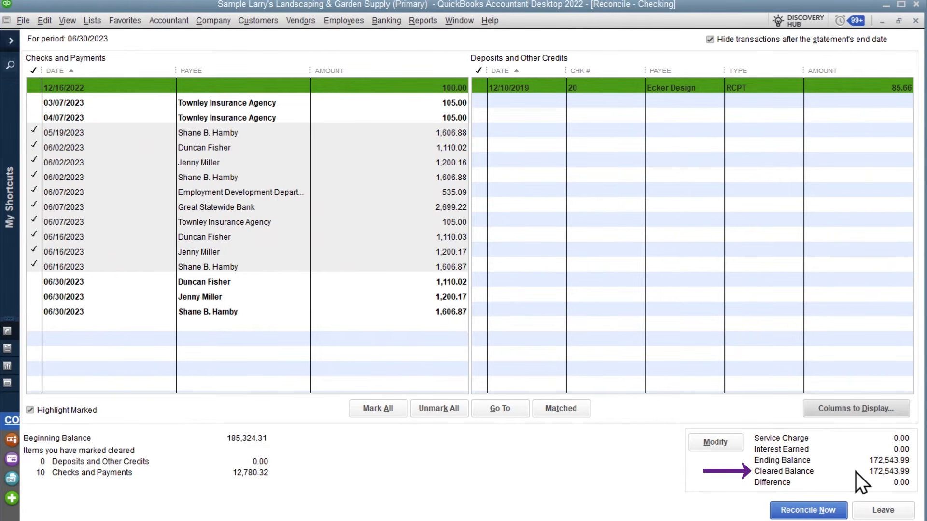
# Step: Unmark the 06/16/2023 payment of 1,606.87 in the Checks and Payments list
pyautogui.click(452, 269)
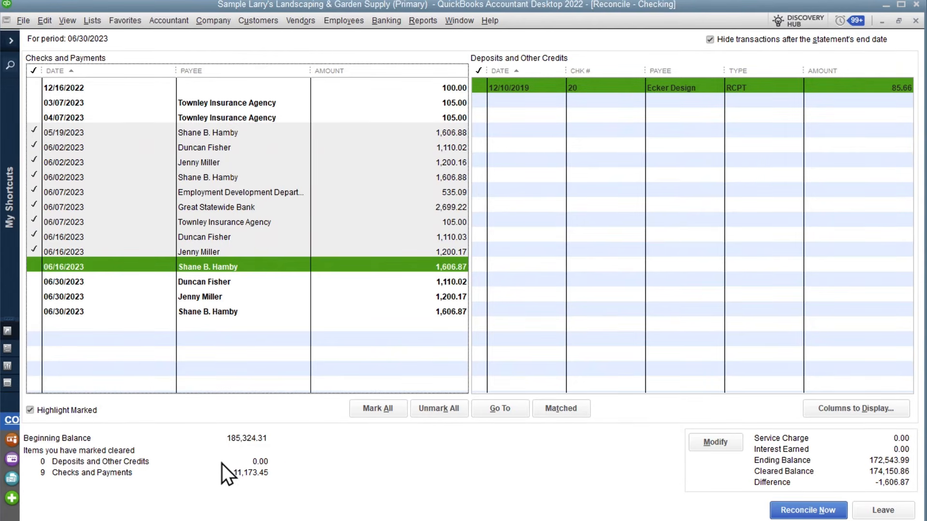
# Step: Mark the 06/16/2023 payment of 1,606.87 as cleared in the Checks and Payments list
pyautogui.click(65, 265)
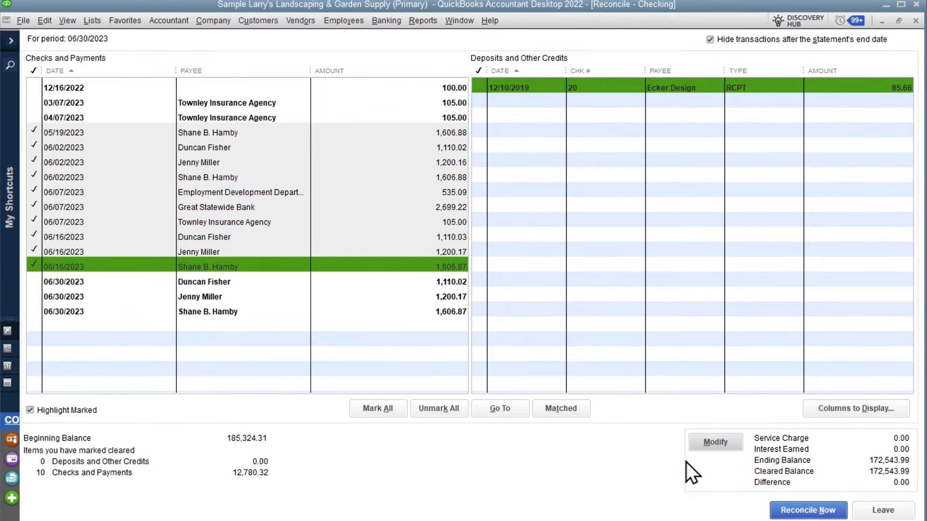
# Step: Review the reconciliation's statement date, ending balance, service charge and interest earned entries, and leave them without changes
pyautogui.click(716, 442)
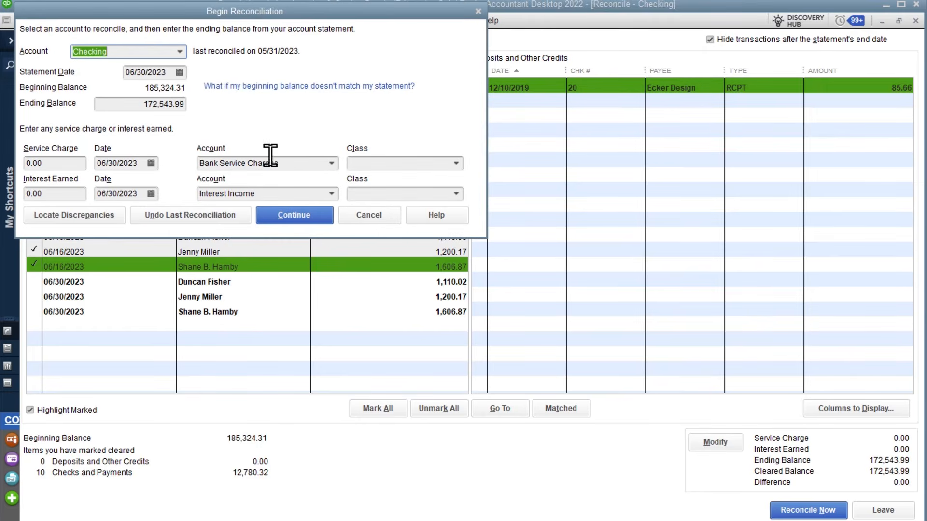
pyautogui.click(165, 76)
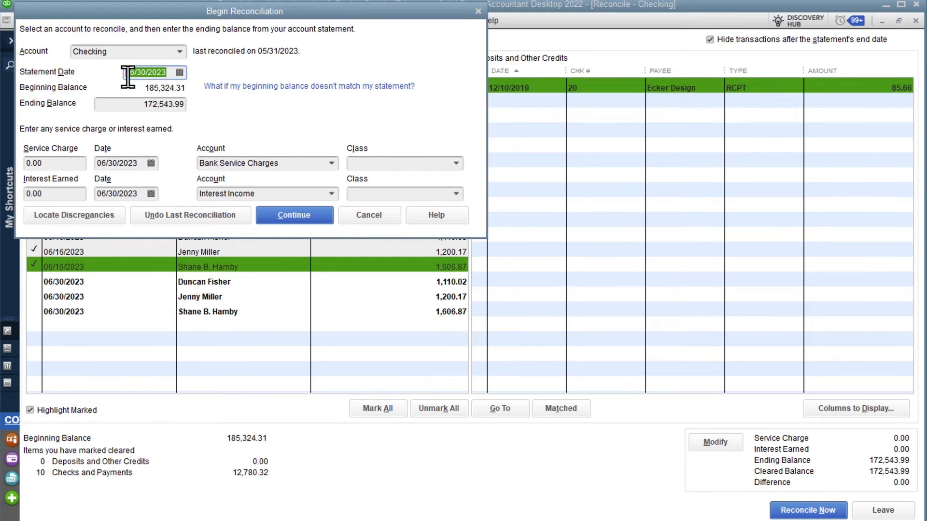
pyautogui.moveTo(142, 106); pyautogui.dragTo(193, 105)
pyautogui.click(55, 163)
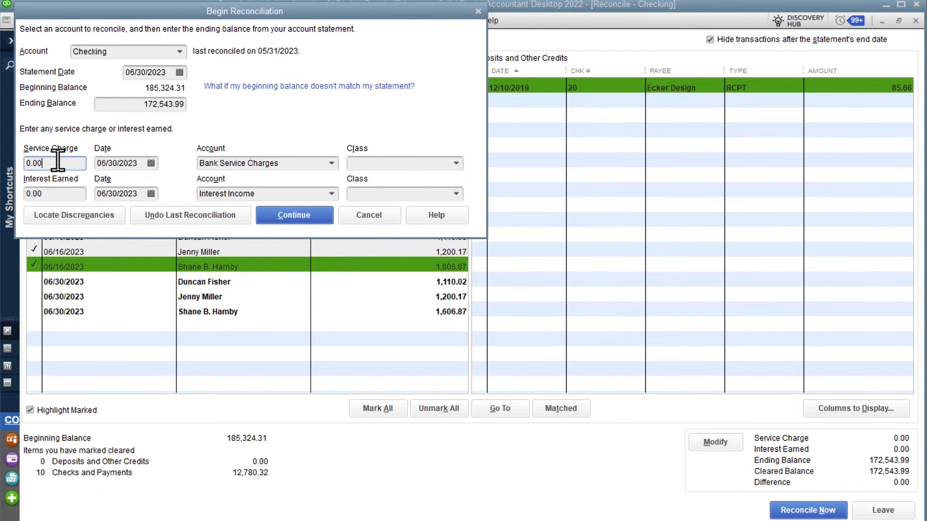
pyautogui.click(61, 193)
pyautogui.click(384, 221)
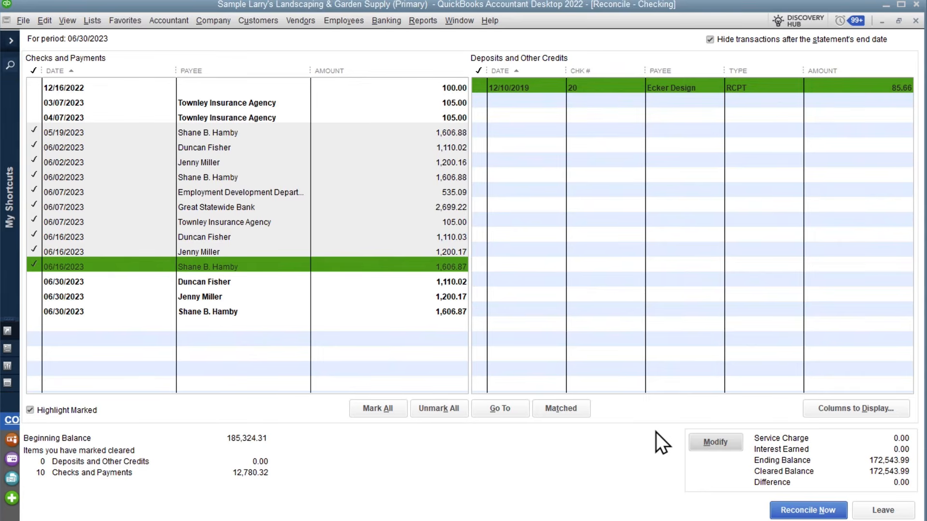
# Step: Leave the unfinished Checking reconciliation and resume it for the 06/30/2023 statement, accepting the past transaction date
pyautogui.click(901, 511)
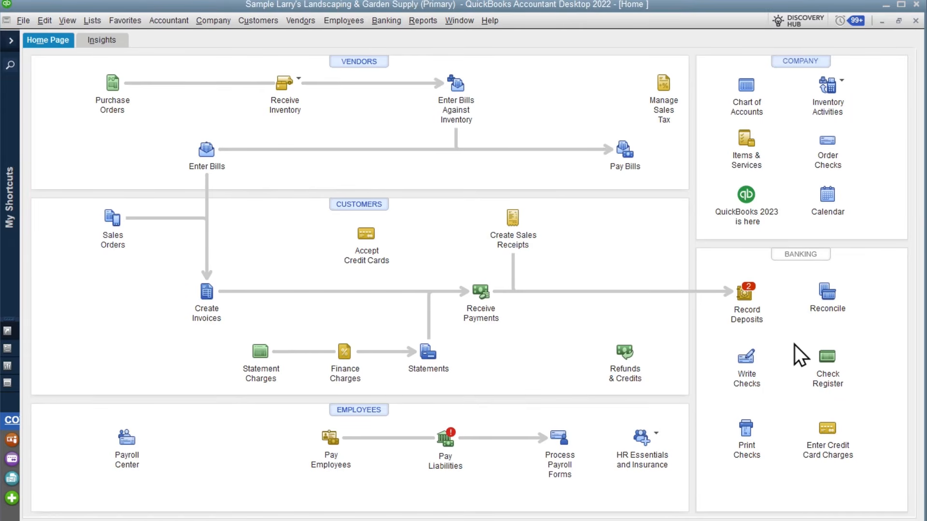
pyautogui.click(829, 307)
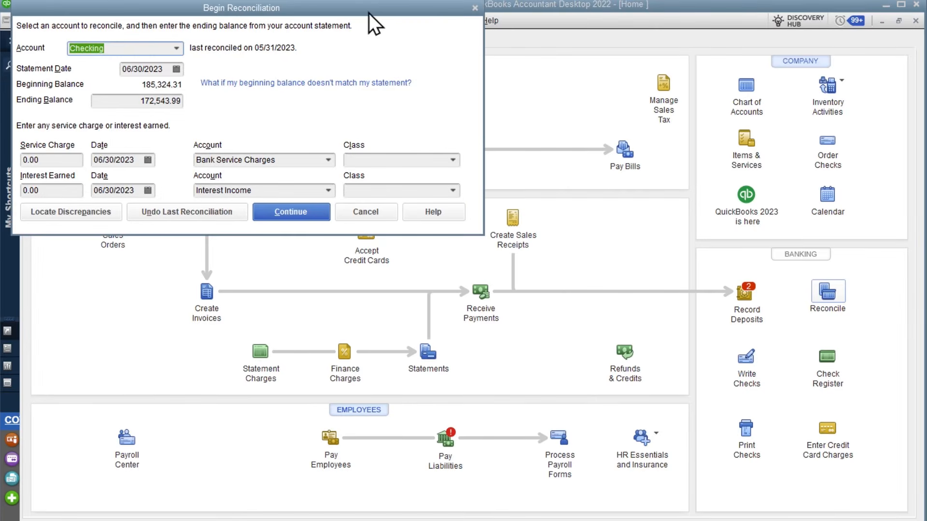
pyautogui.moveTo(369, 13); pyautogui.dragTo(554, 151)
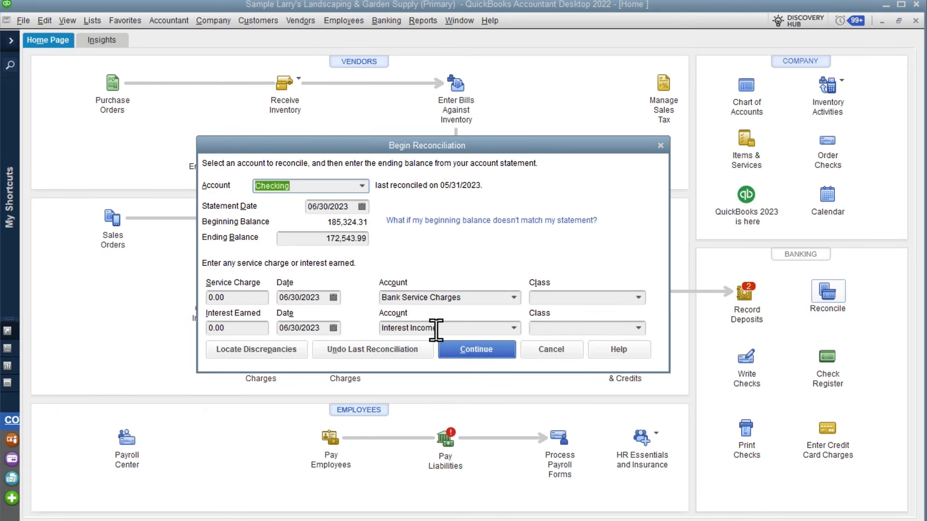
pyautogui.click(480, 354)
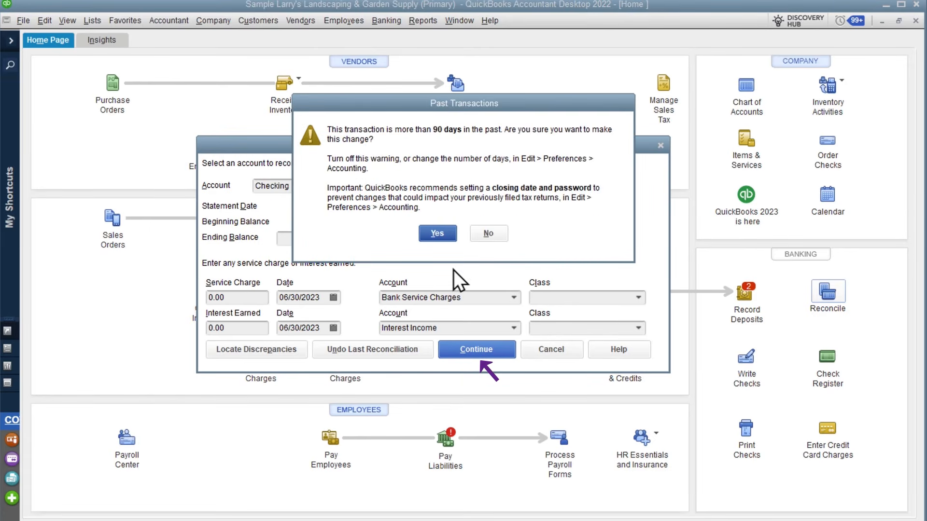
pyautogui.click(437, 234)
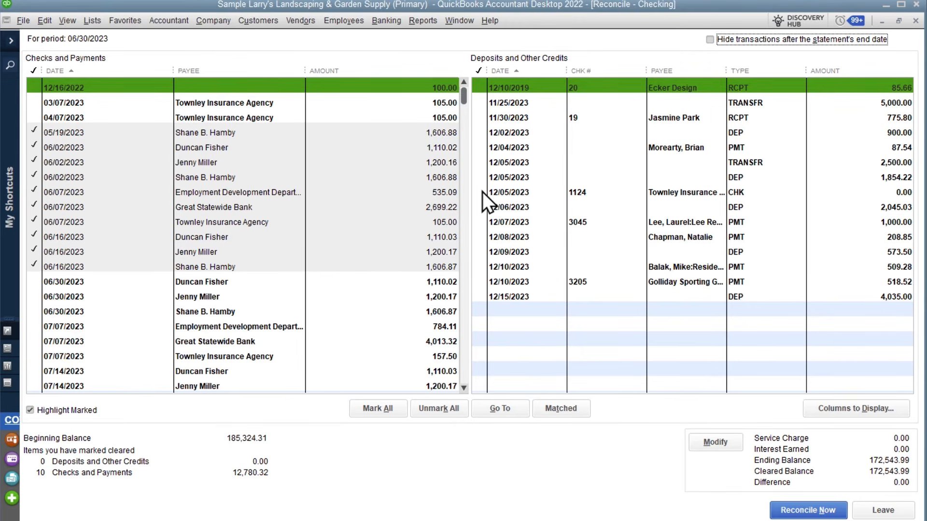
# Step: Hide the transactions after the statement's end date, briefly show them again for comparison, and leave them hidden
pyautogui.click(710, 40)
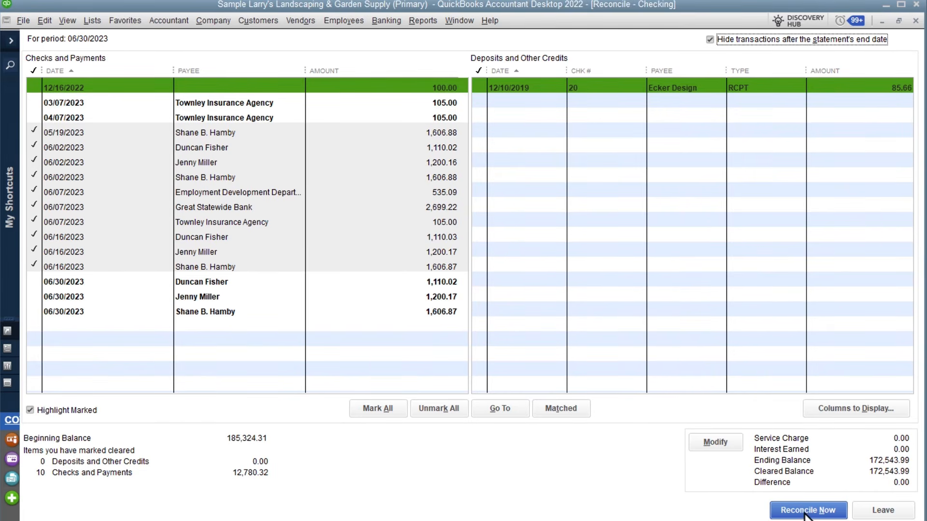
pyautogui.click(860, 37)
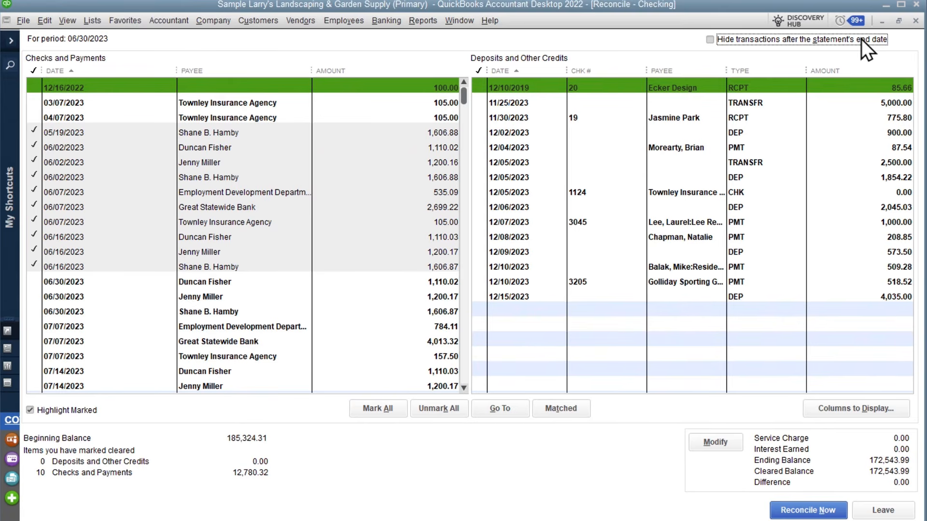
pyautogui.click(862, 39)
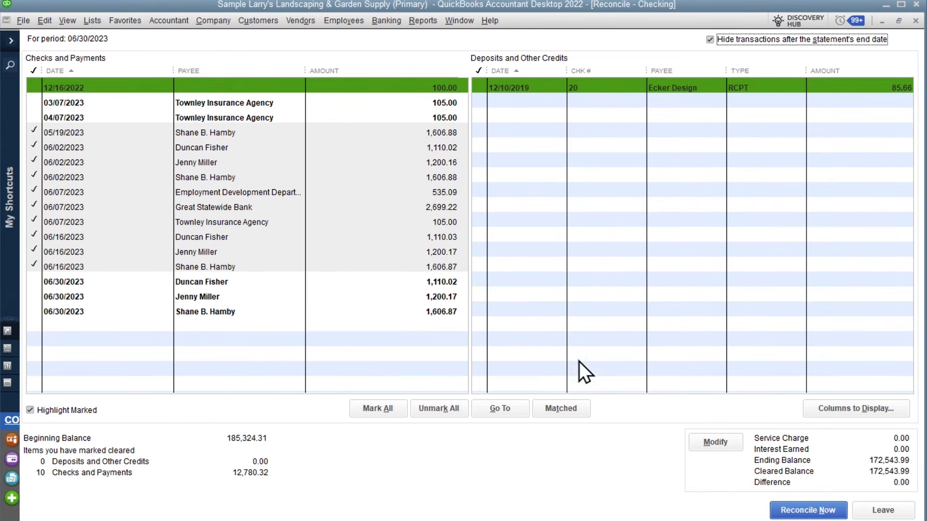
# Step: Complete the Checking reconciliation and display its Detail report
pyautogui.click(799, 512)
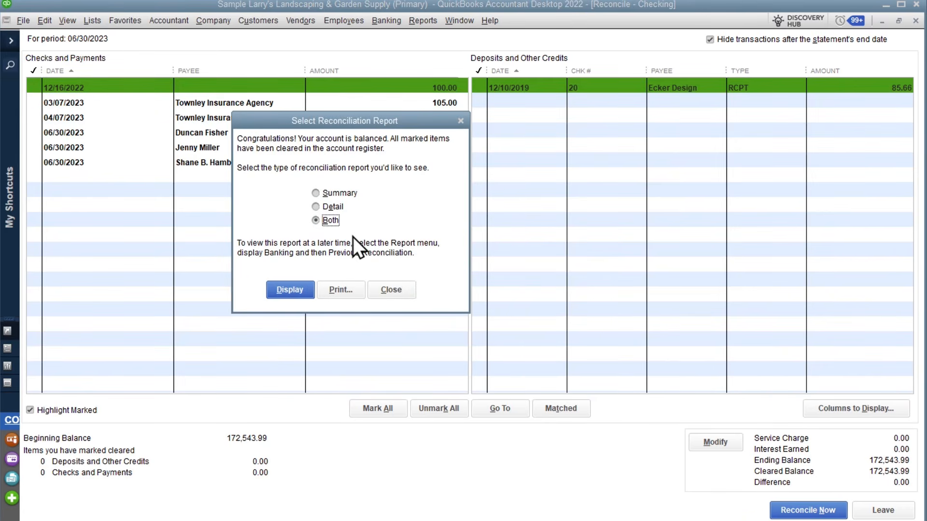
pyautogui.click(346, 197)
pyautogui.click(340, 210)
pyautogui.click(292, 291)
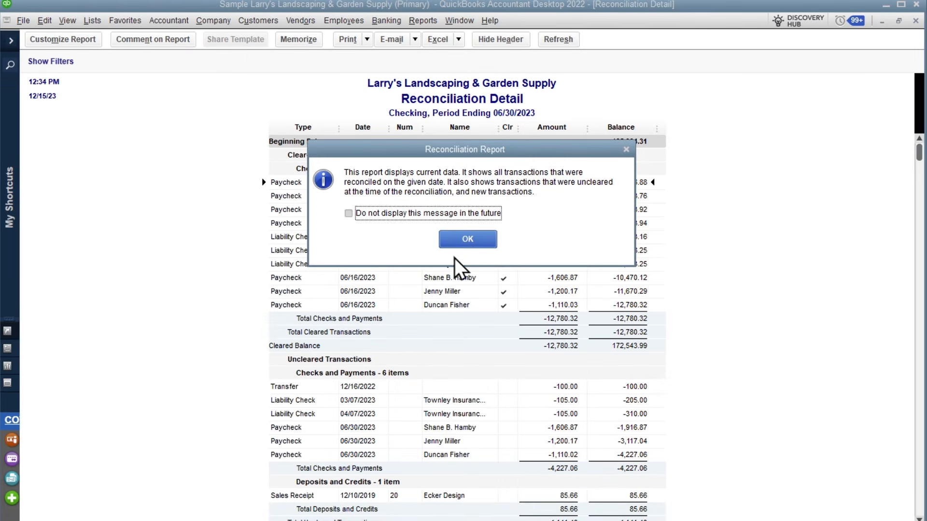
pyautogui.click(464, 239)
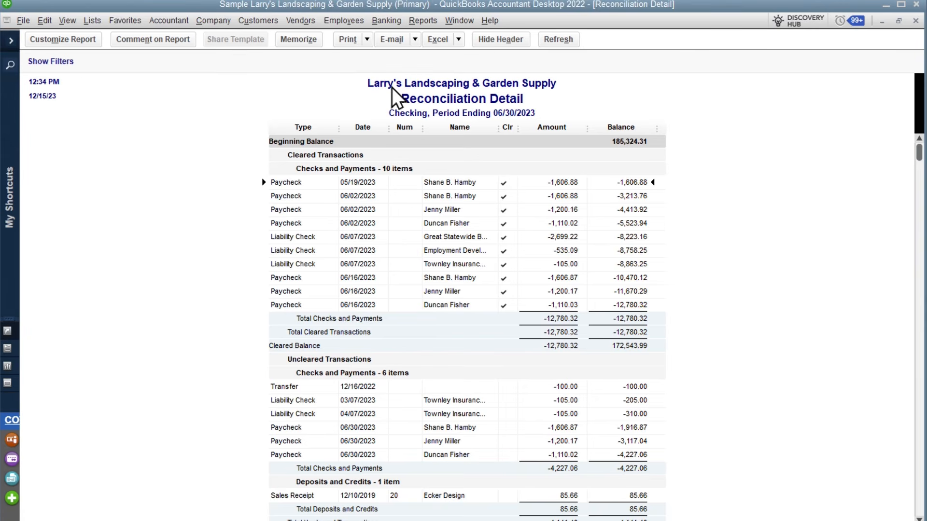
# Step: Look through the cleared, uncleared and new transactions in the Reconciliation Detail report and close it
pyautogui.scroll(-5, 389, 276)
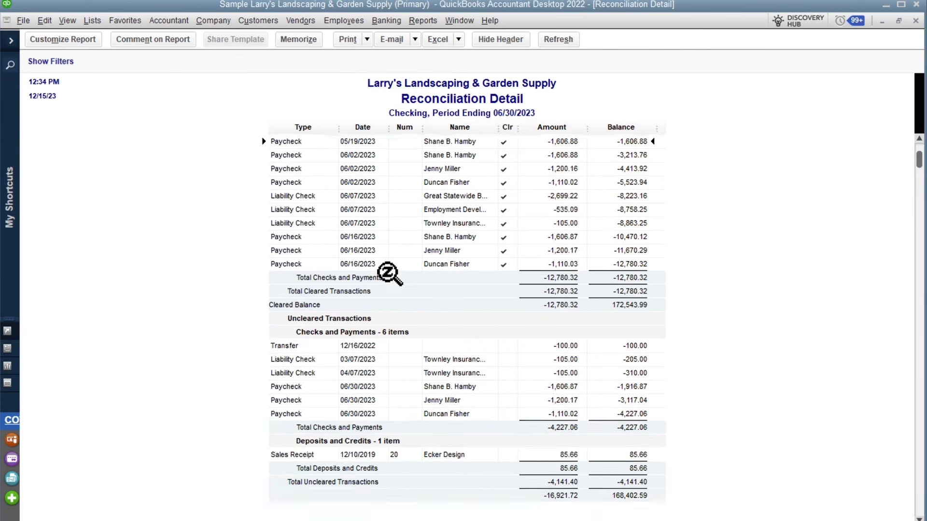
pyautogui.scroll(-20, 387, 274)
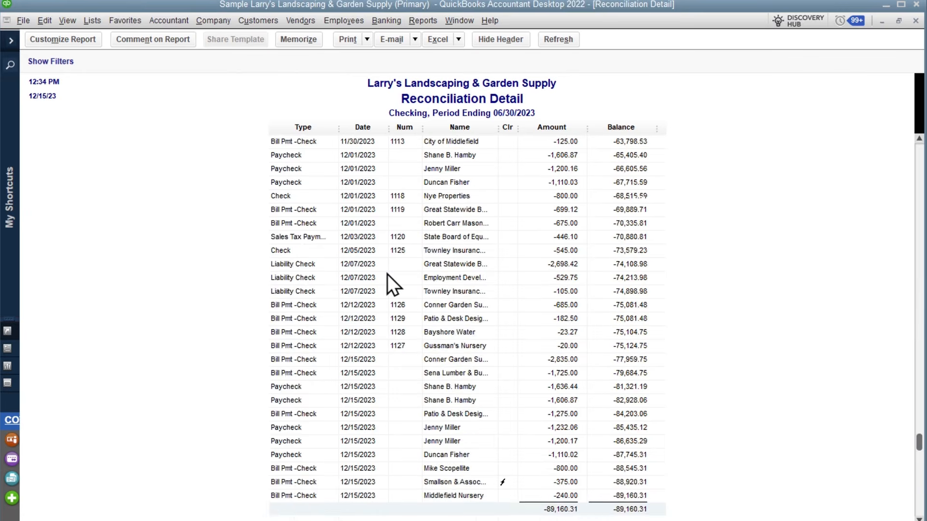
pyautogui.scroll(20, 388, 274)
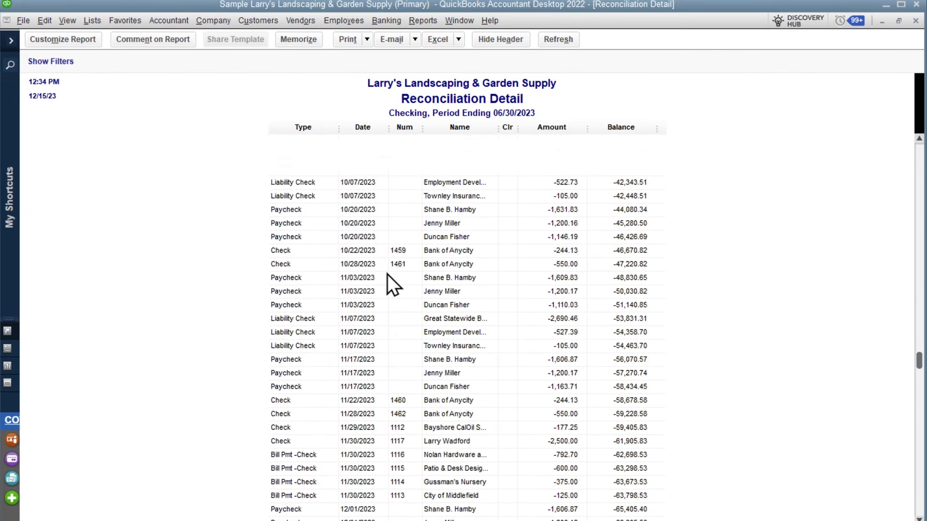
pyautogui.scroll(3, 387, 274)
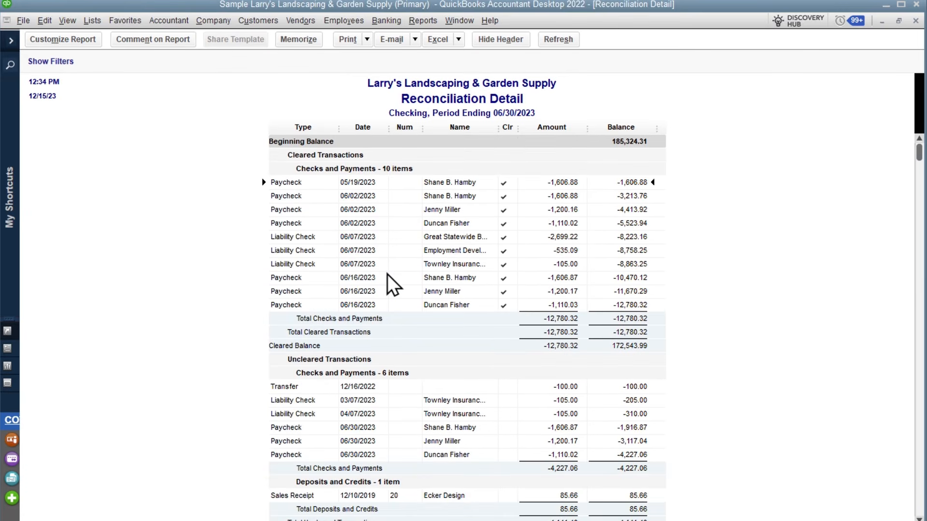
pyautogui.click(916, 21)
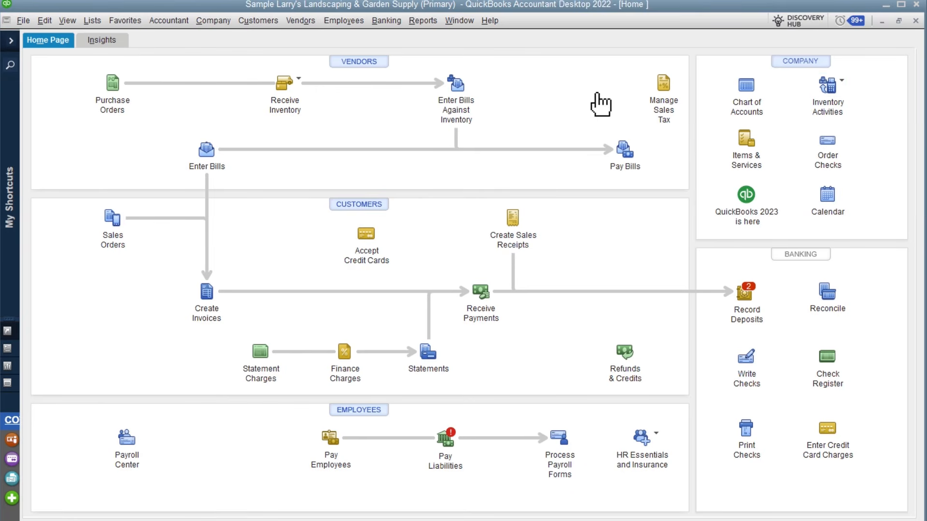
# Step: Display the previous reconciliation's Detail report for Checking with statement ending date 06/30/2023, showing transactions cleared at reconciliation, and close the PDF
pyautogui.click(416, 23)
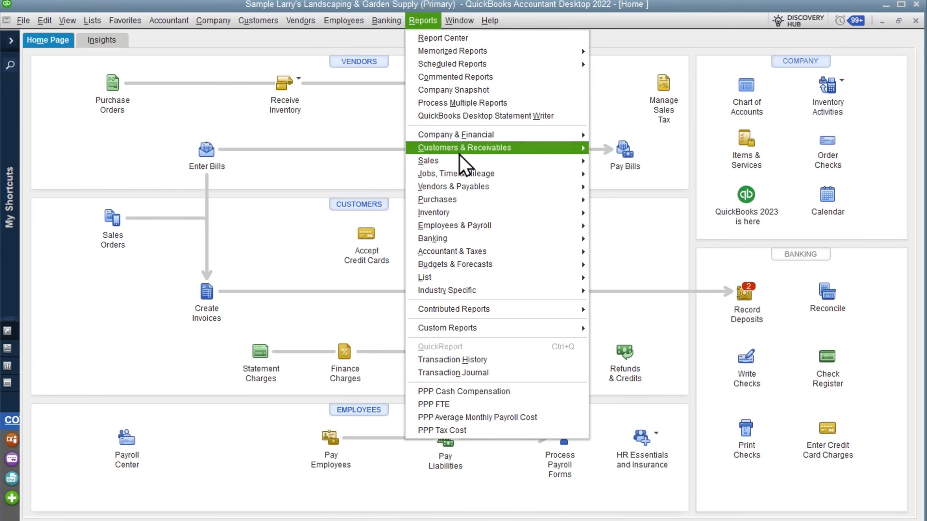
pyautogui.moveTo(462, 244)
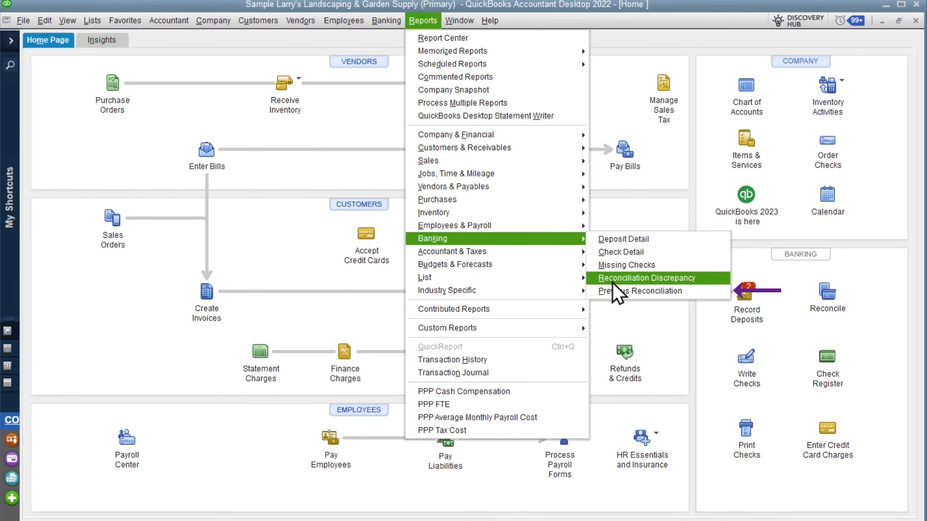
pyautogui.click(651, 293)
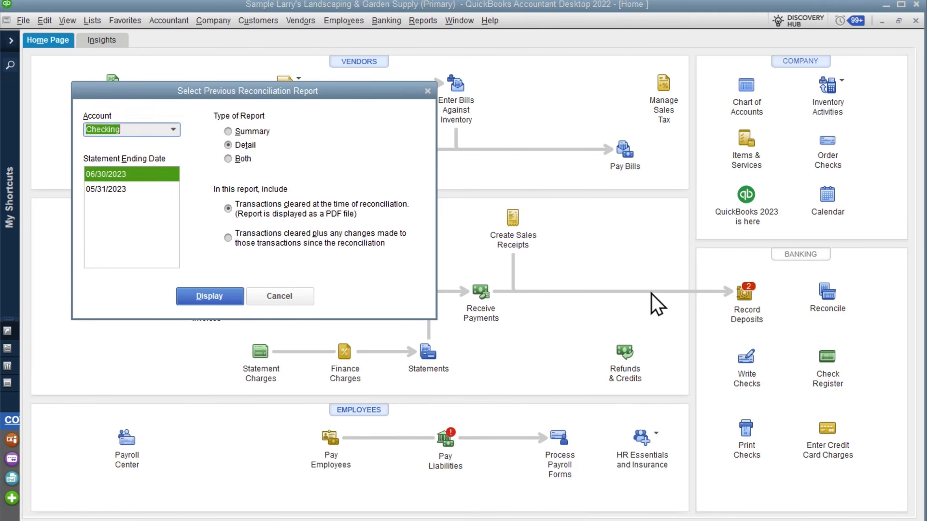
pyautogui.click(102, 174)
pyautogui.click(230, 132)
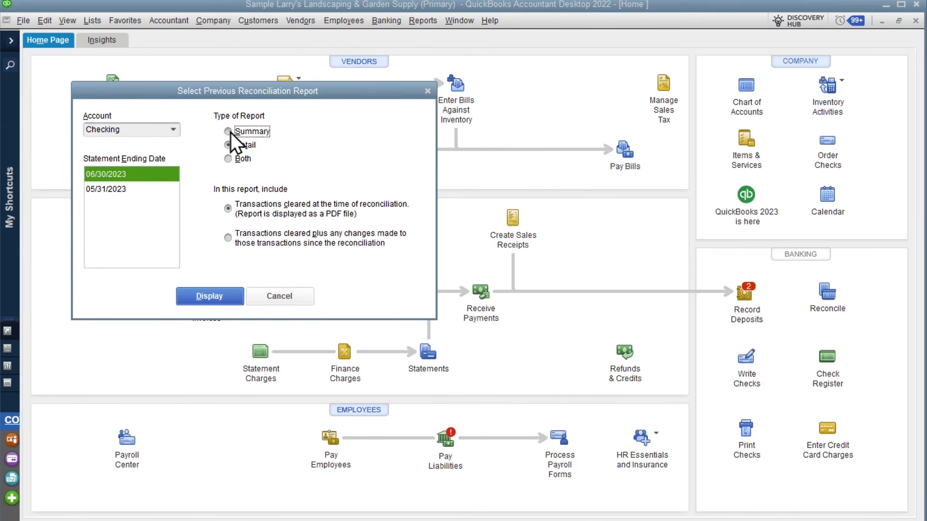
pyautogui.click(231, 146)
pyautogui.click(210, 296)
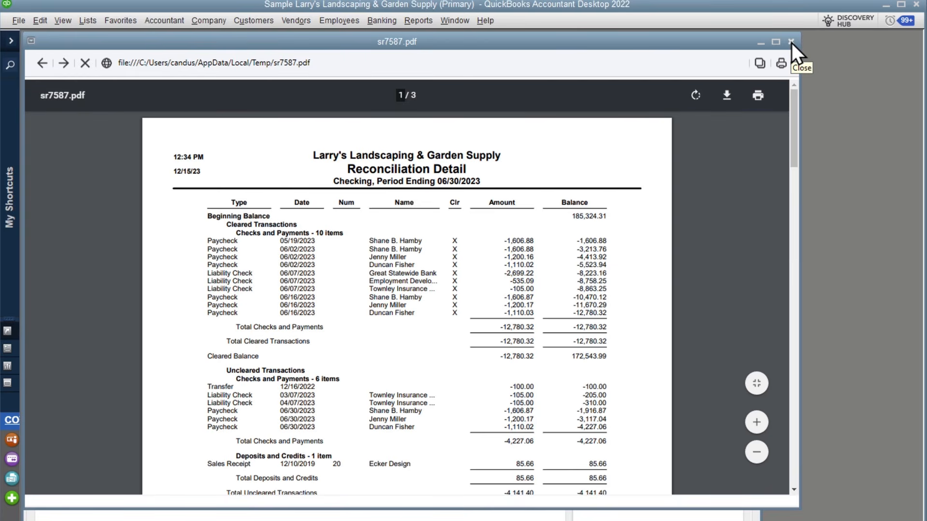
pyautogui.click(791, 42)
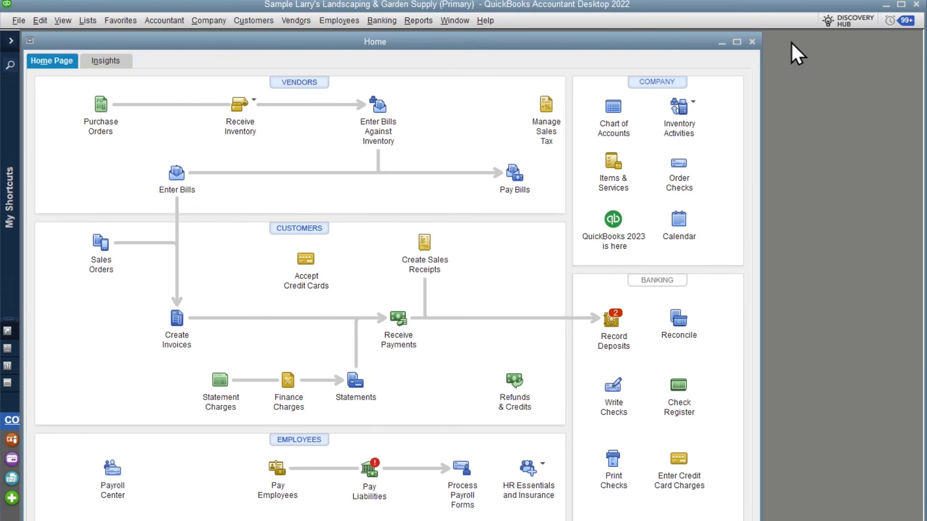